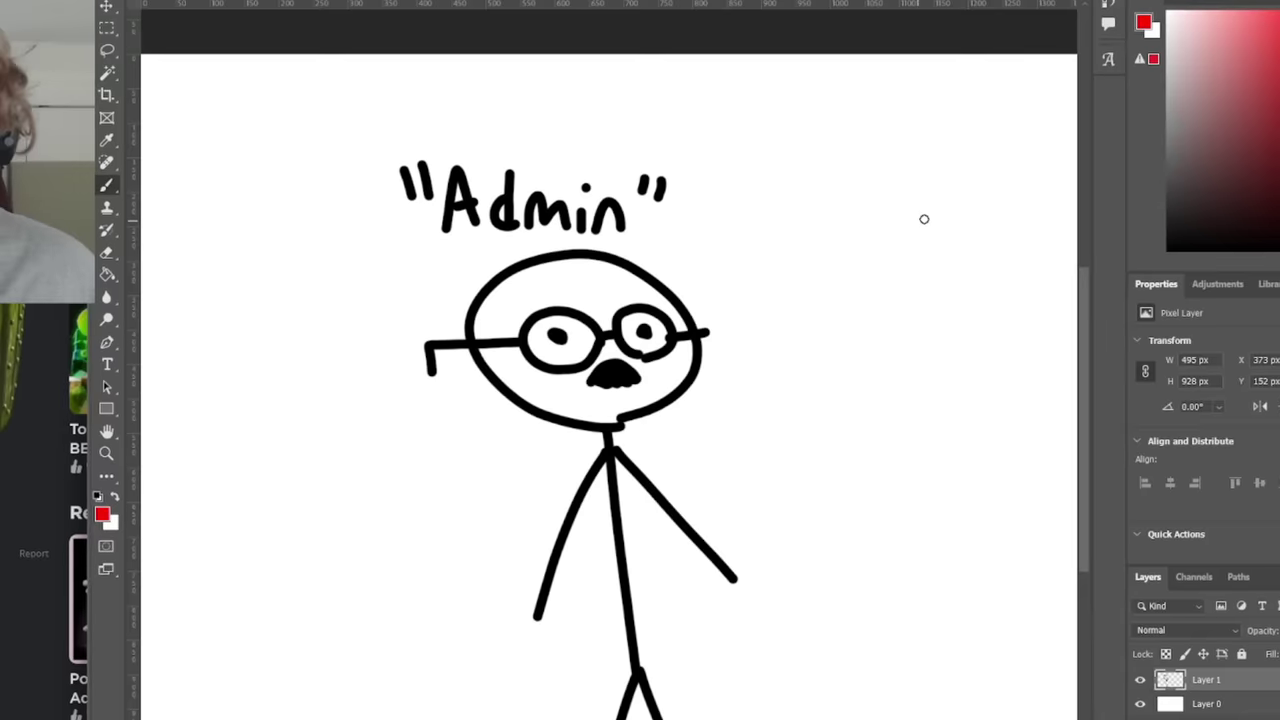
# Brush a red line from the moustached Admin stick figure to the capped Admin figure
pyautogui.moveTo(960, 200)
pyautogui.mouseDown()
pyautogui.moveTo(751, 286)
pyautogui.moveTo(830, 277)
pyautogui.mouseUp()
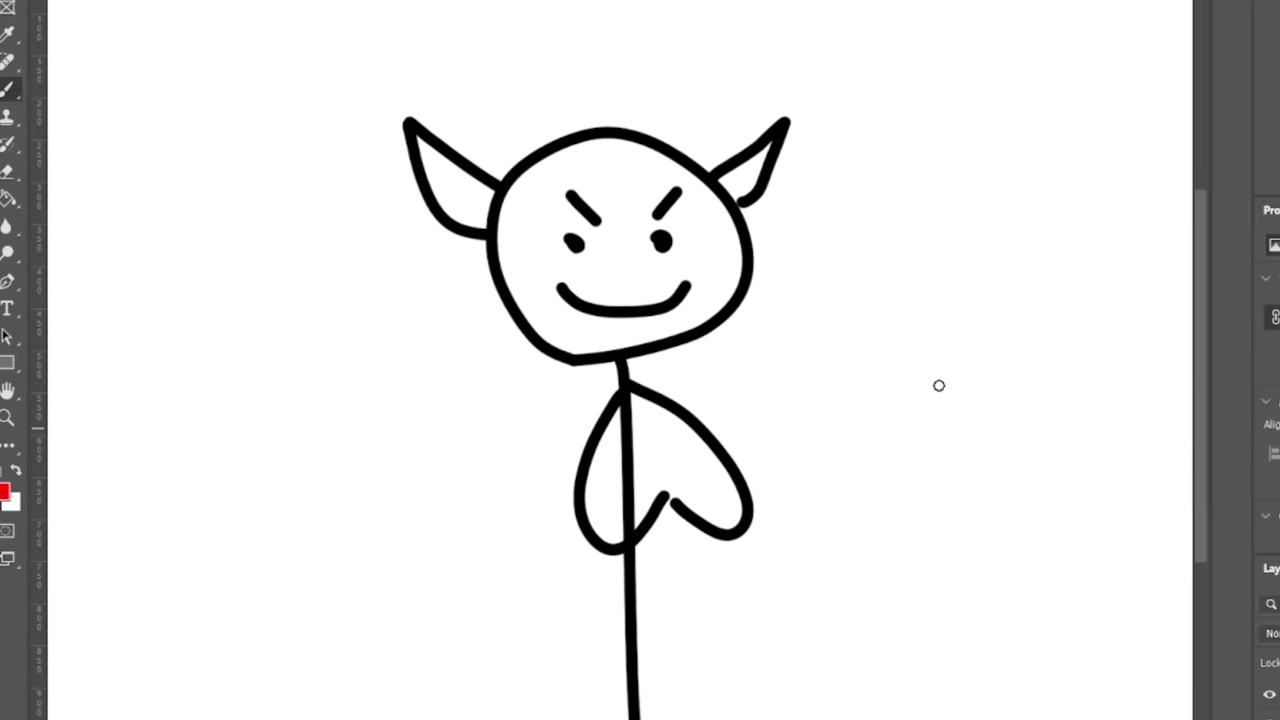
# Draw a red curved arrow beside the horned figure and a red question mark with its dot
pyautogui.moveTo(905, 430); pyautogui.dragTo(889, 212)
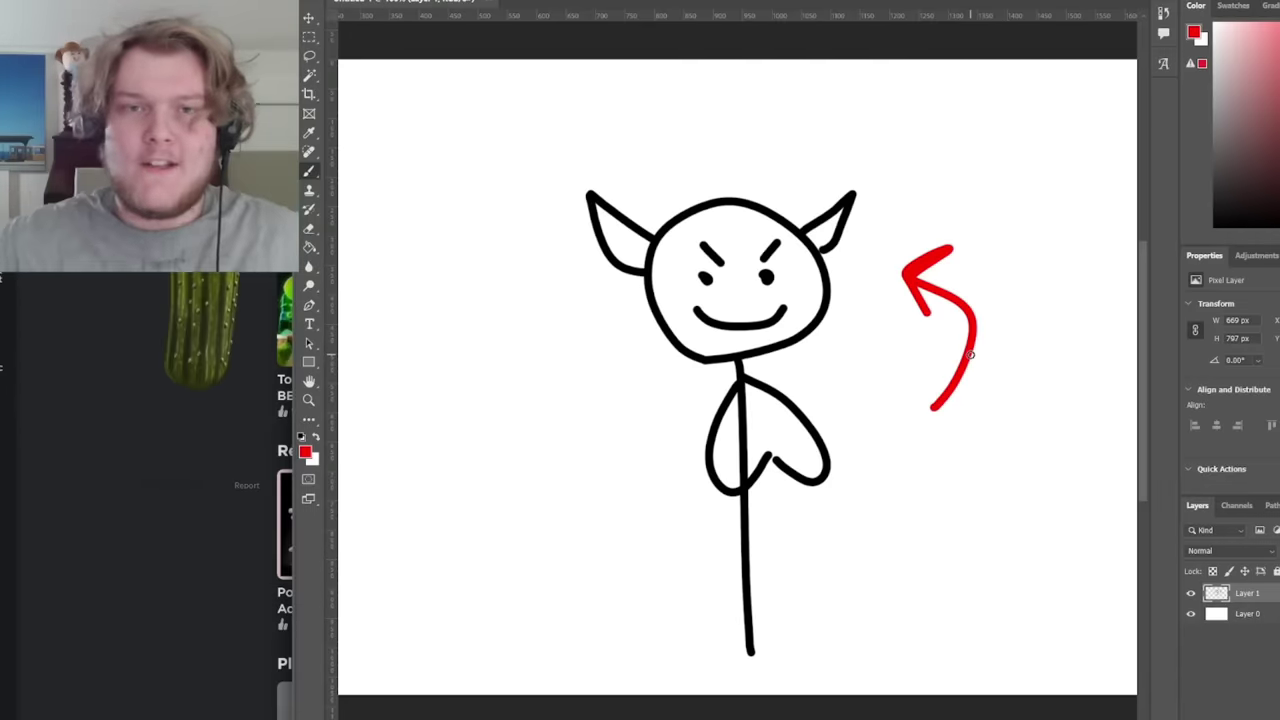
pyautogui.click(535, 424)
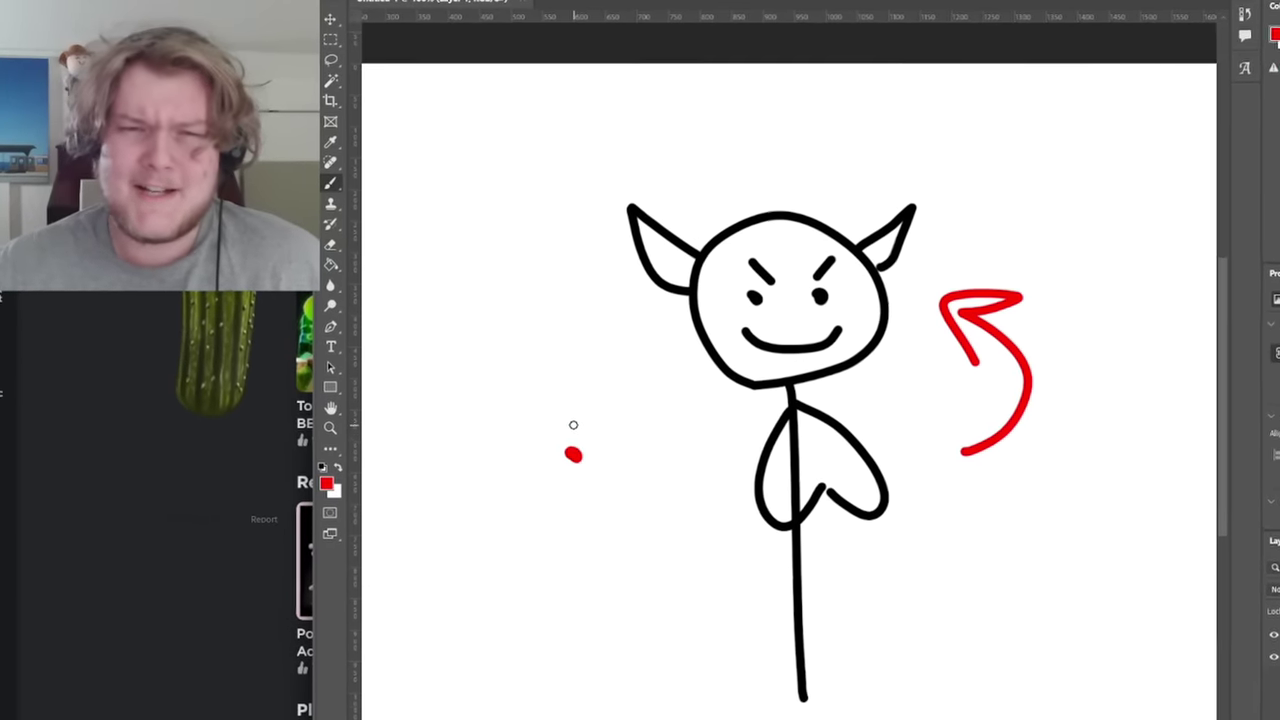
pyautogui.moveTo(573, 425); pyautogui.dragTo(572, 328)
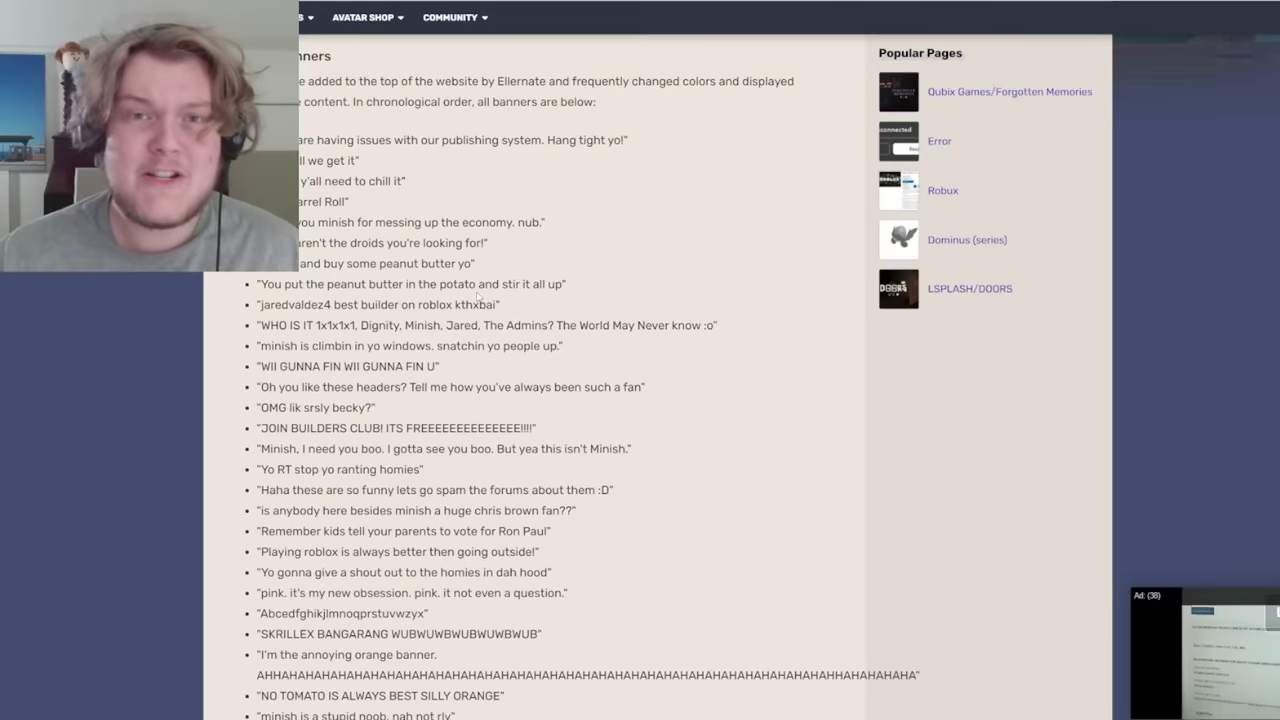
# Scroll the wiki's Banners section down and back up to view the old banner quotes
pyautogui.scroll(-3, 463, 195)
pyautogui.scroll(2, 500, 260)
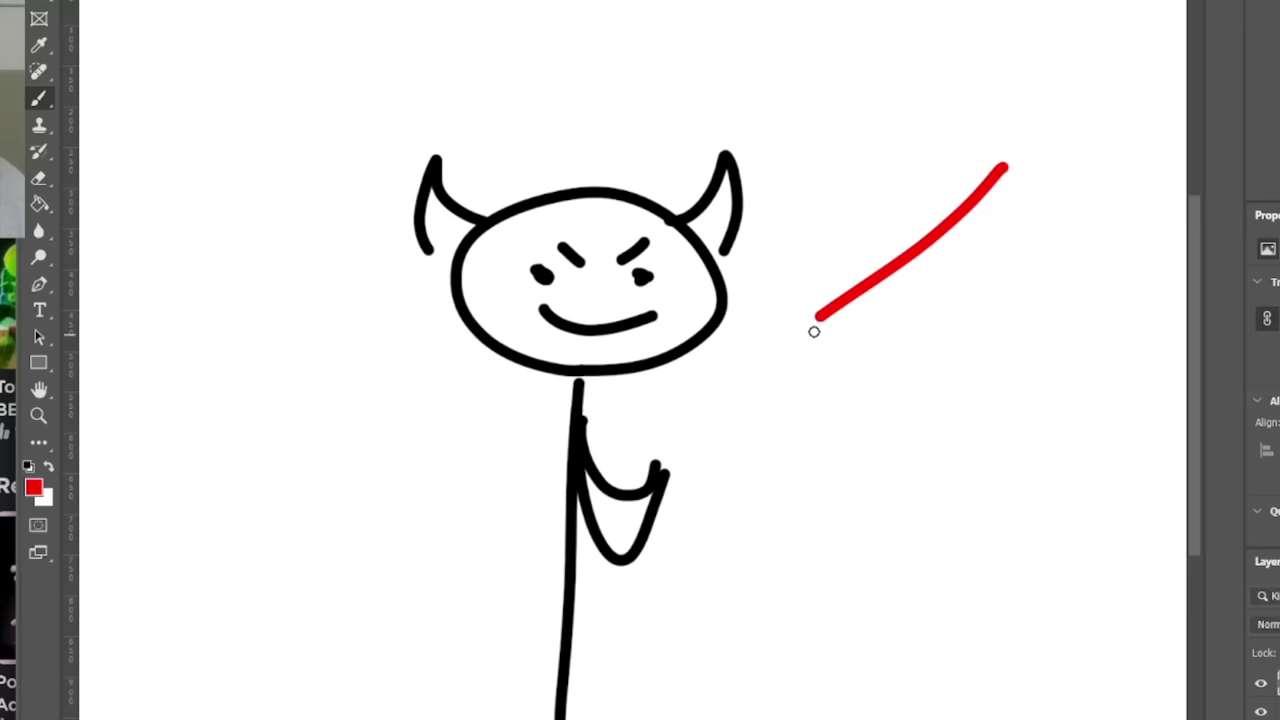
# Add a red arrowhead at the horned figure, a red X over a figure, and a red arrow by the crowned figure
pyautogui.moveTo(814, 329); pyautogui.dragTo(828, 272)
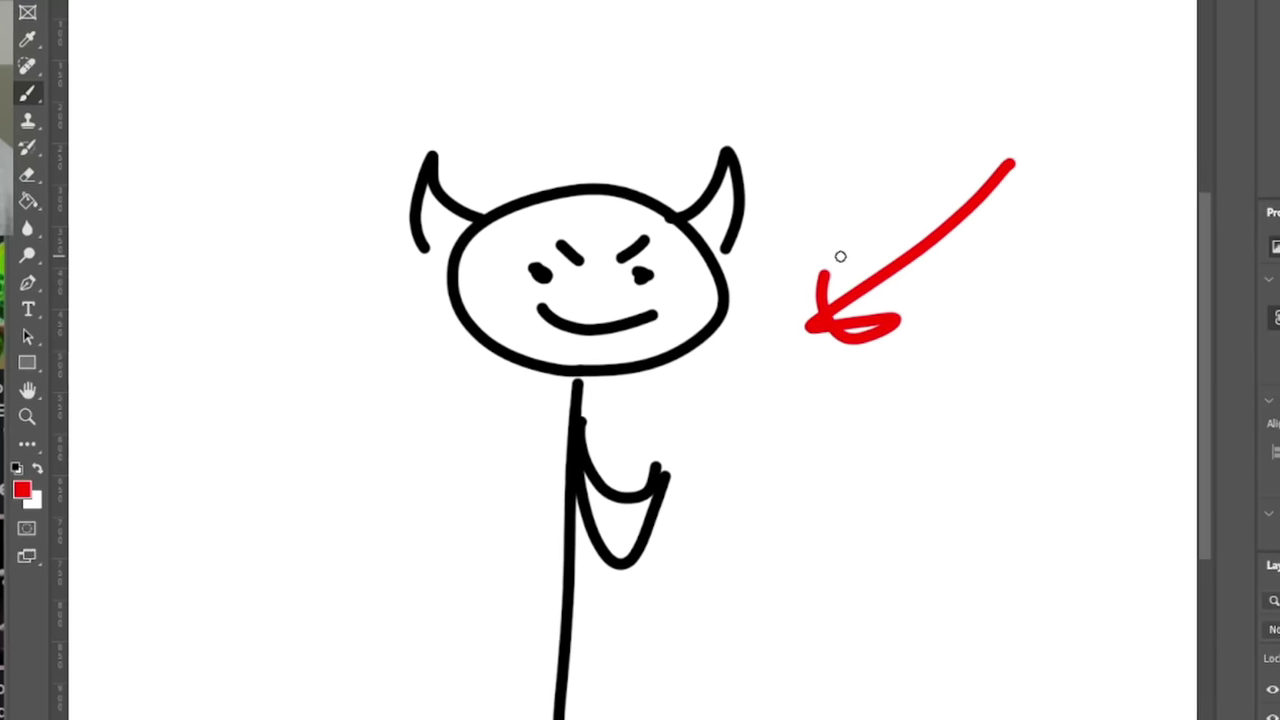
pyautogui.moveTo(286, 0); pyautogui.dragTo(733, 715)
pyautogui.moveTo(758, 57); pyautogui.dragTo(355, 611)
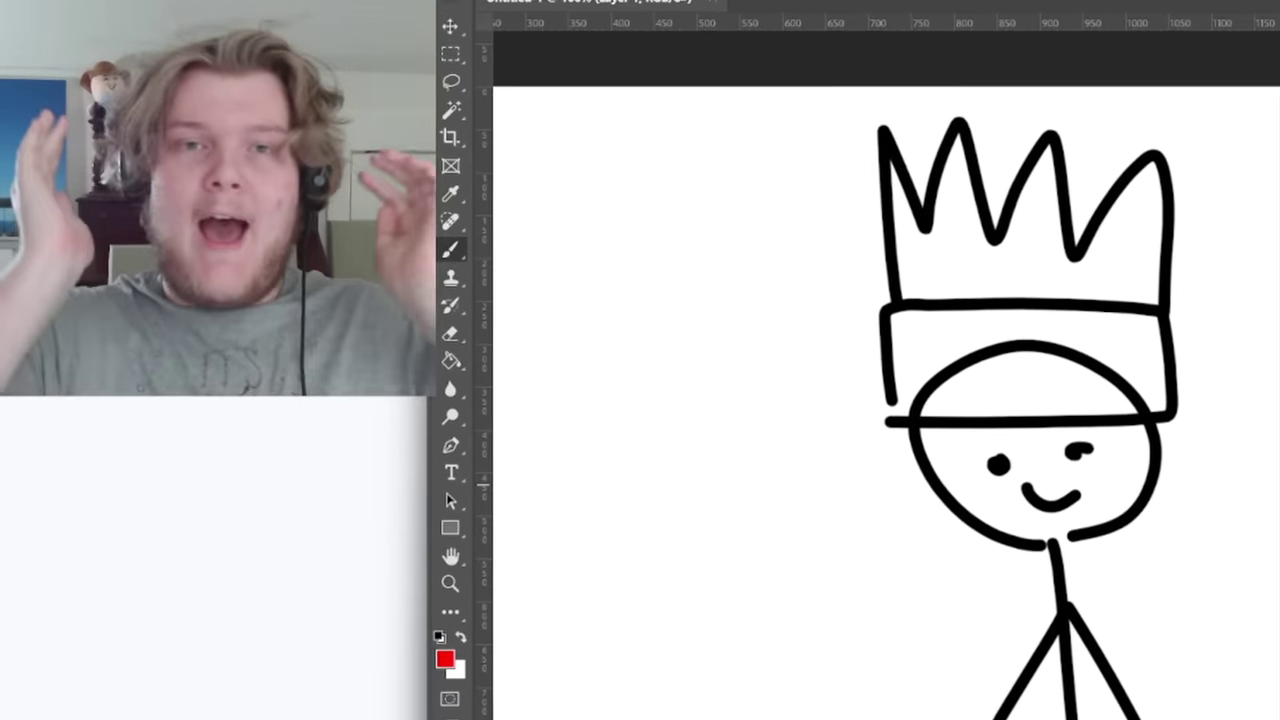
pyautogui.moveTo(1056, 246); pyautogui.dragTo(950, 445)
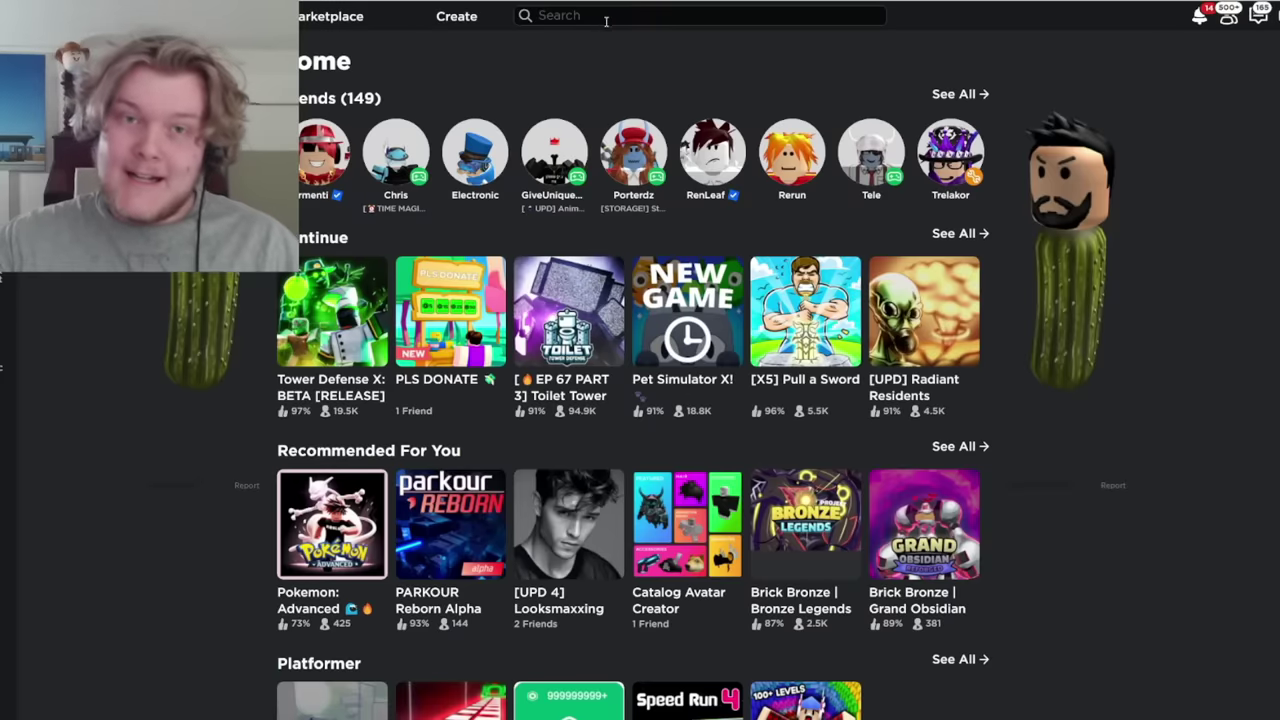
# Search Roblox for 'domino' and highlight the Domino Crown's $225,000 USD value
pyautogui.write('domino')
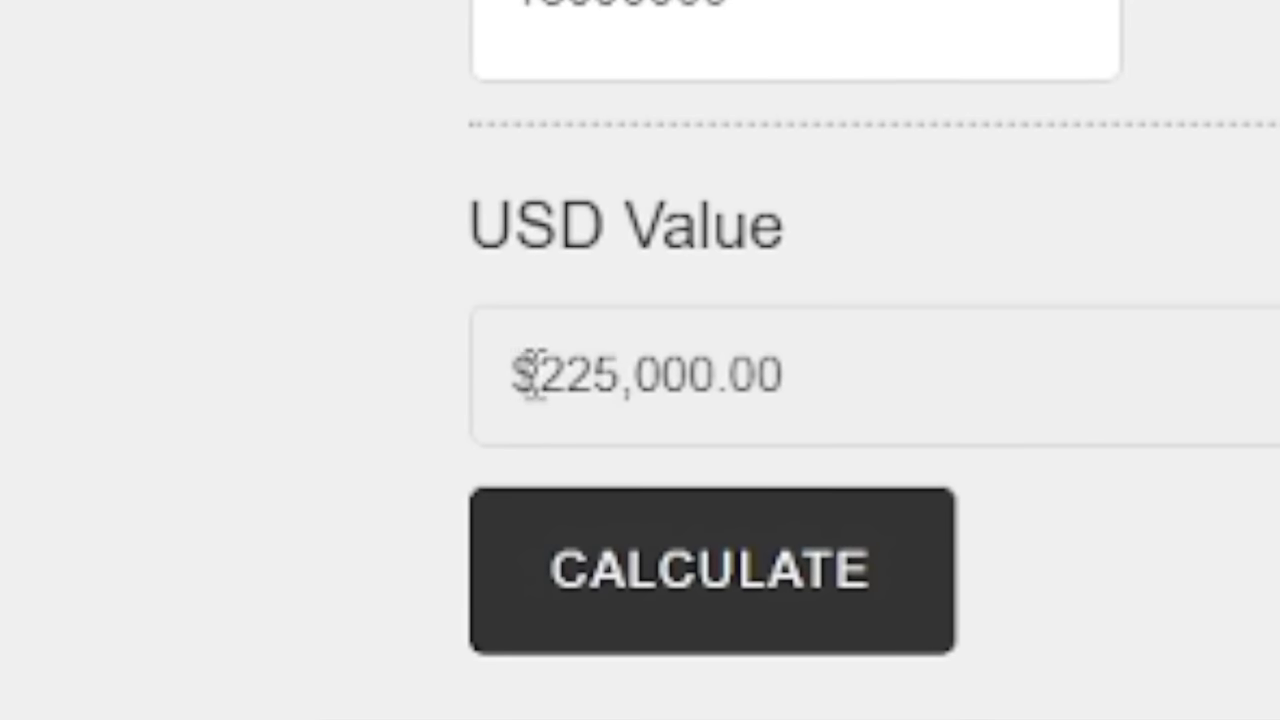
pyautogui.moveTo(523, 374); pyautogui.dragTo(723, 374)
pyautogui.click(885, 390)
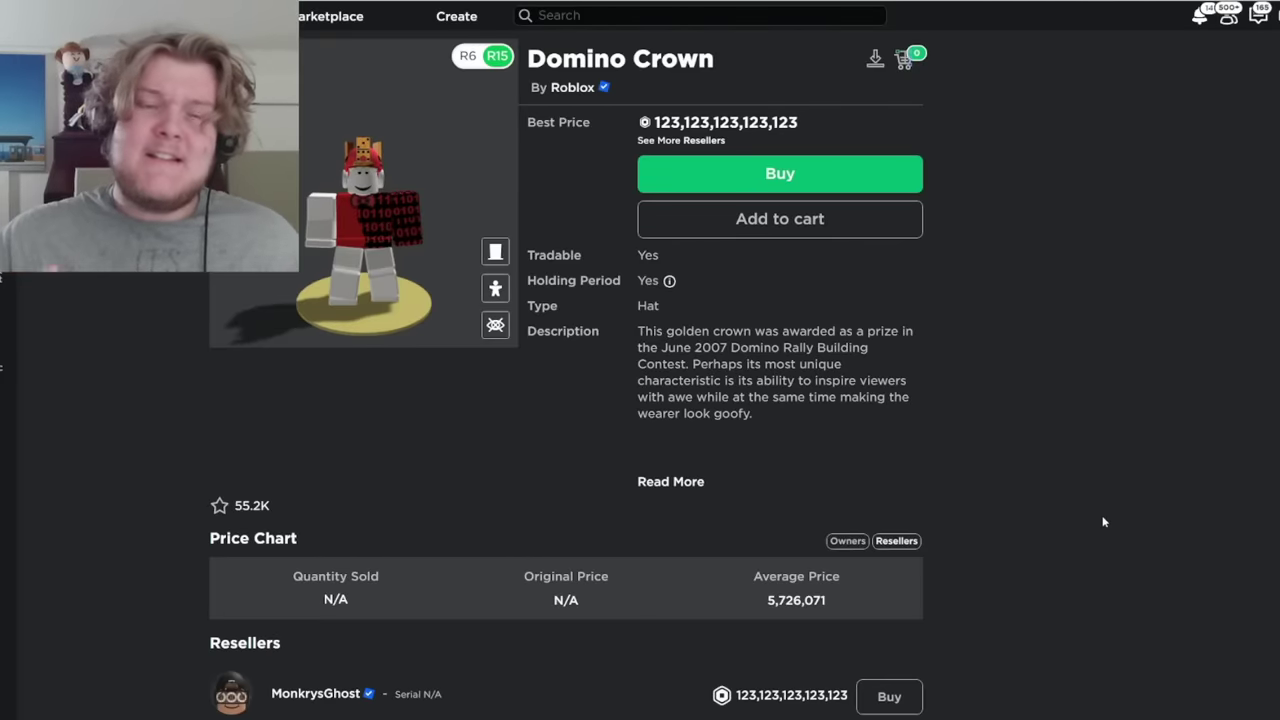
# Draw a red arc from the giant to the small figures and two red arrows at its horned head
pyautogui.moveTo(849, 551)
pyautogui.mouseDown()
pyautogui.moveTo(823, 409)
pyautogui.moveTo(851, 477)
pyautogui.mouseUp()
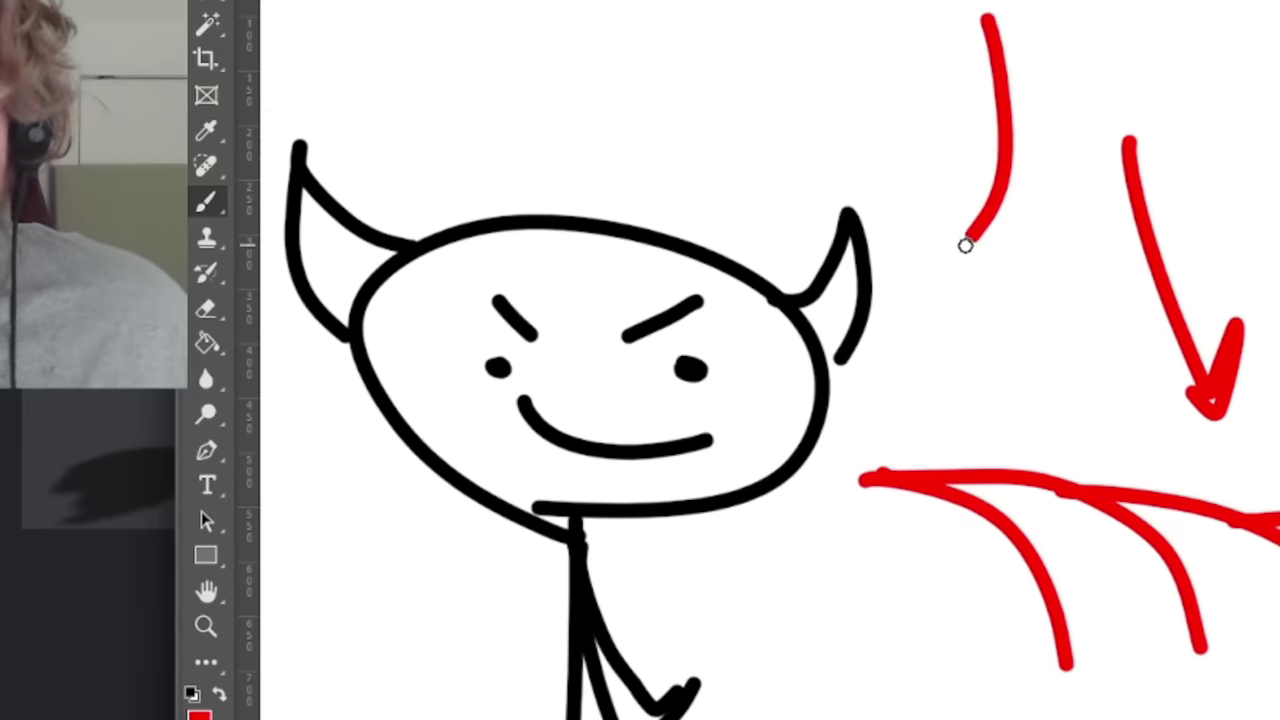
pyautogui.moveTo(966, 246); pyautogui.dragTo(1043, 251)
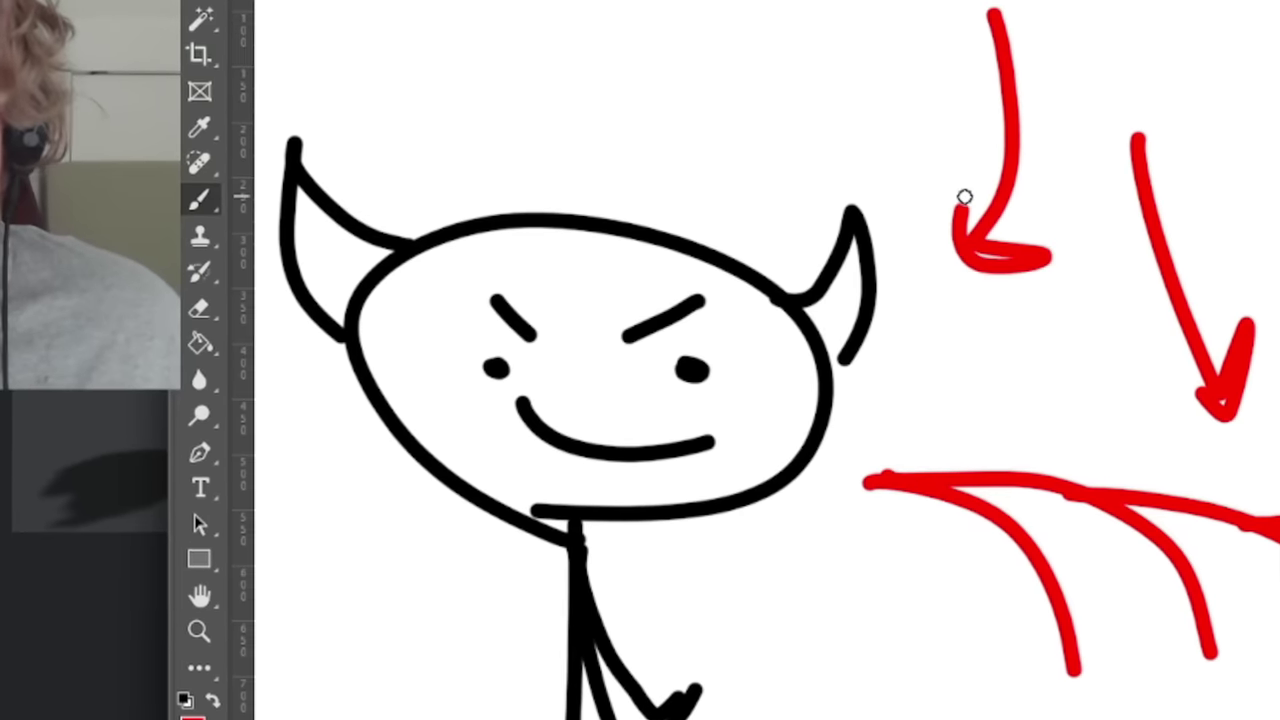
pyautogui.moveTo(963, 200); pyautogui.dragTo(971, 257)
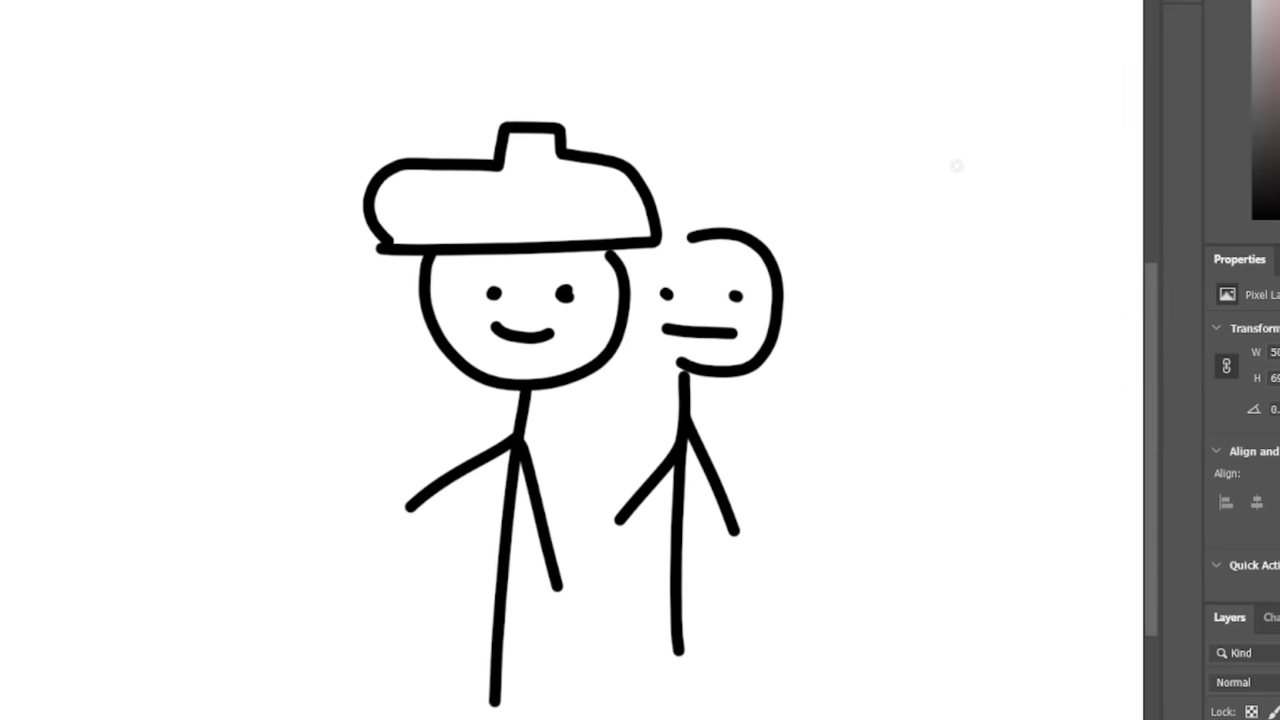
# Draw a hooked red arrow beside the stick figures, then return to the Photoshop drawing
pyautogui.moveTo(977, 157)
pyautogui.mouseDown()
pyautogui.moveTo(843, 271)
pyautogui.moveTo(909, 277)
pyautogui.mouseUp()
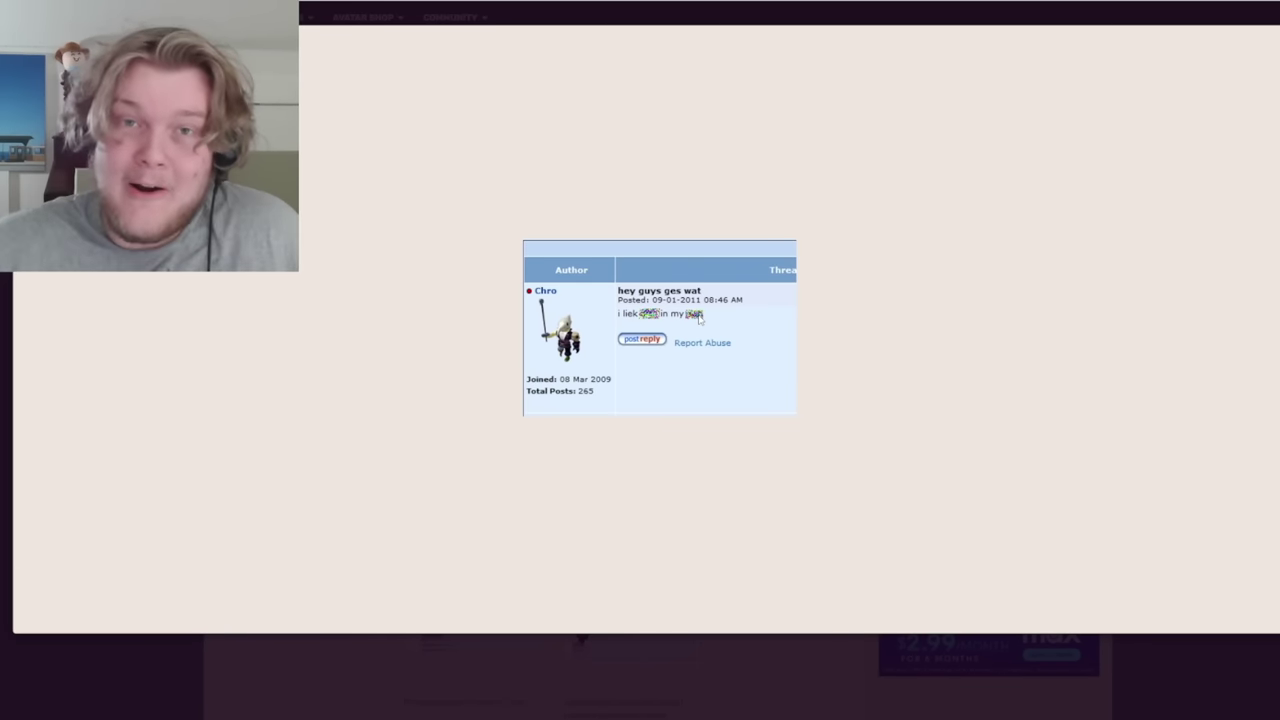
pyautogui.moveTo(772, 345); pyautogui.dragTo(760, 340)
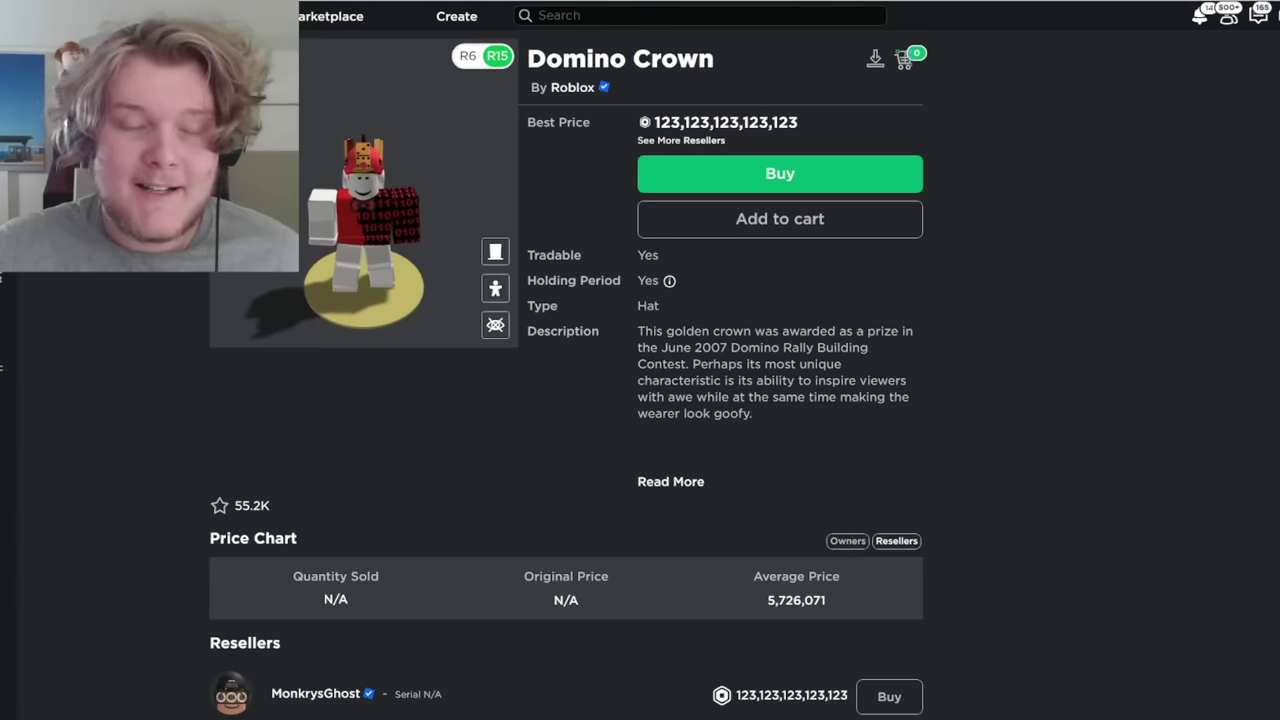
pyautogui.moveTo(867, 719)
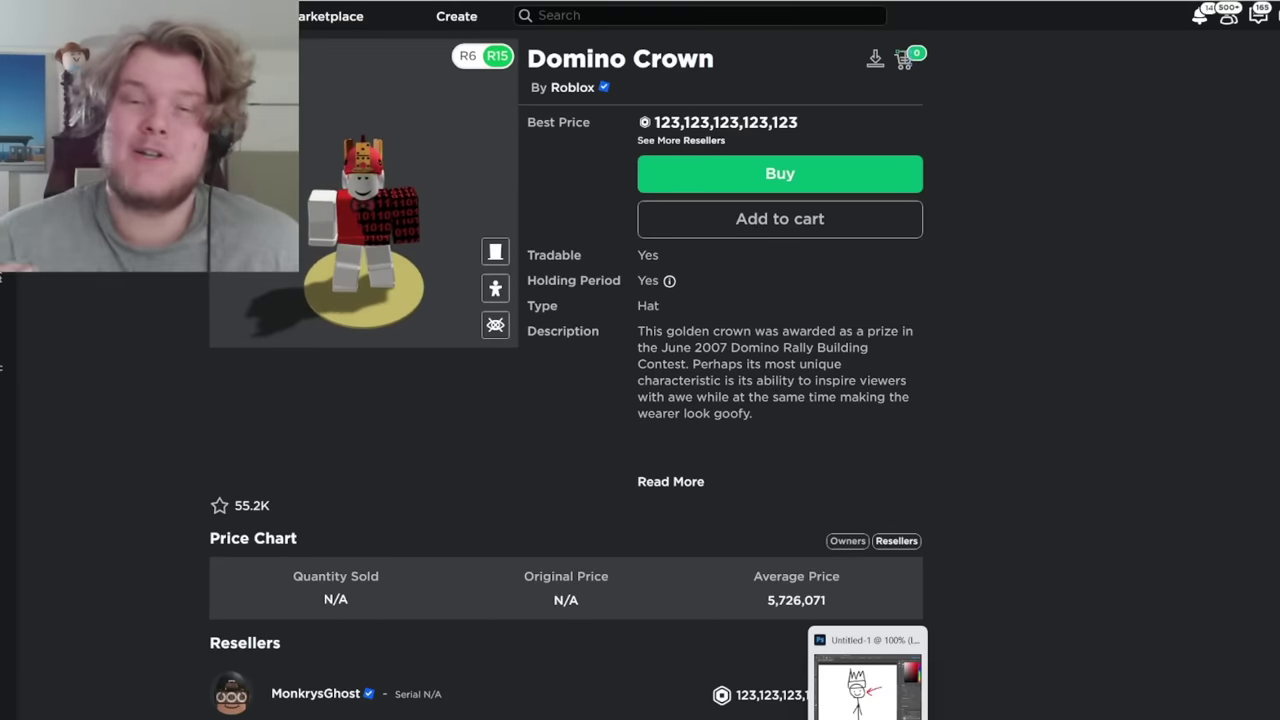
pyautogui.click(867, 685)
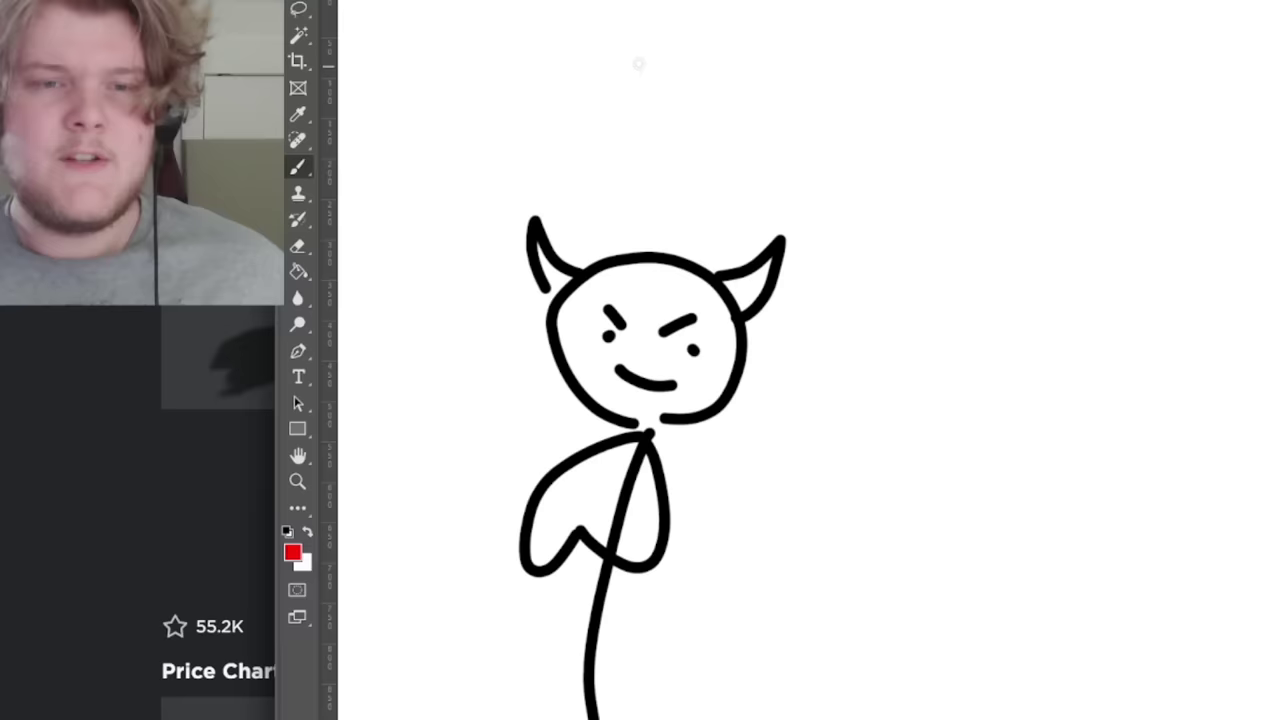
# Add a red arrow and X at the horned figure, a red stroke to the Roblox logo, and cross out the black arrow
pyautogui.moveTo(604, 20)
pyautogui.mouseDown()
pyautogui.moveTo(662, 157)
pyautogui.moveTo(700, 128)
pyautogui.mouseUp()
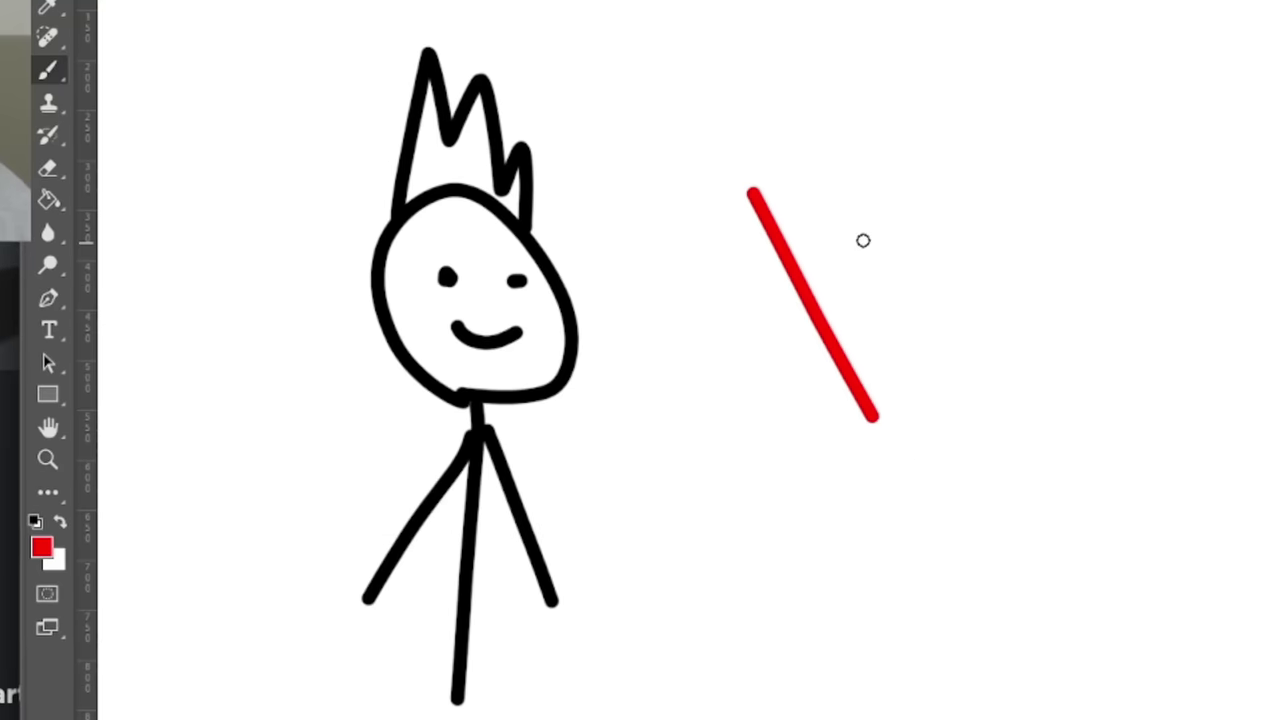
pyautogui.moveTo(863, 212); pyautogui.dragTo(770, 380)
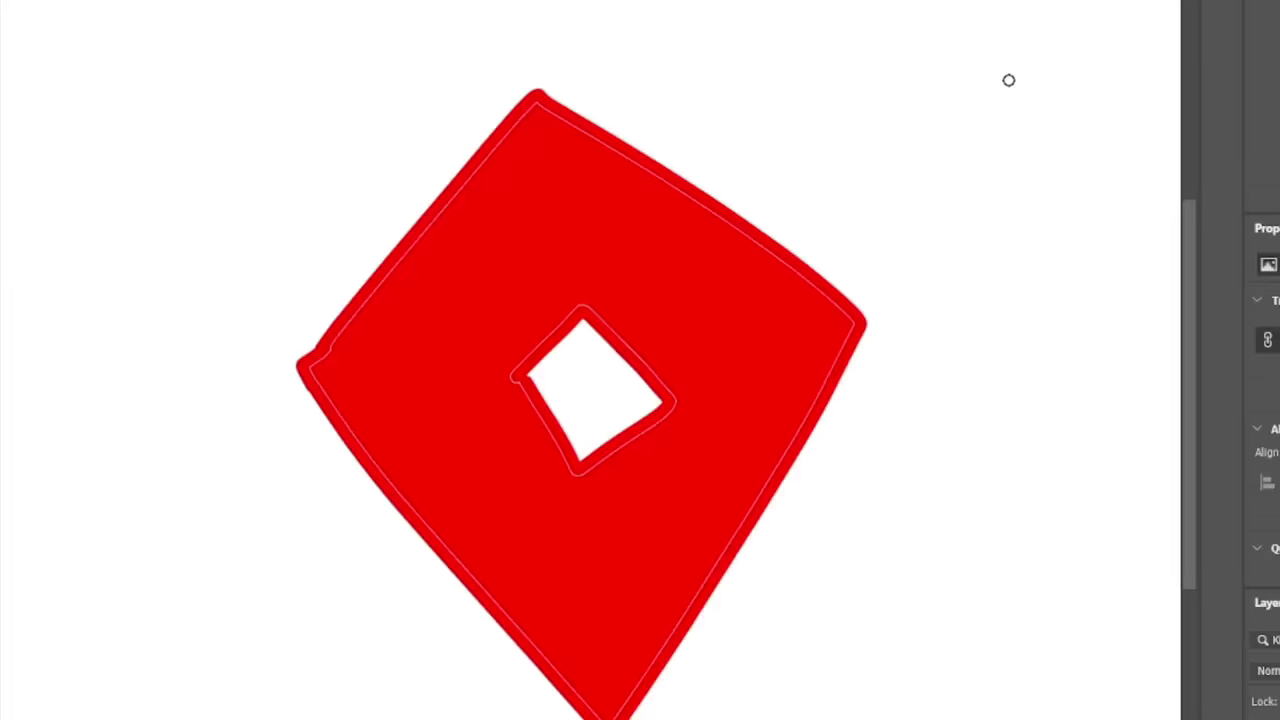
pyautogui.moveTo(1006, 80); pyautogui.dragTo(838, 171)
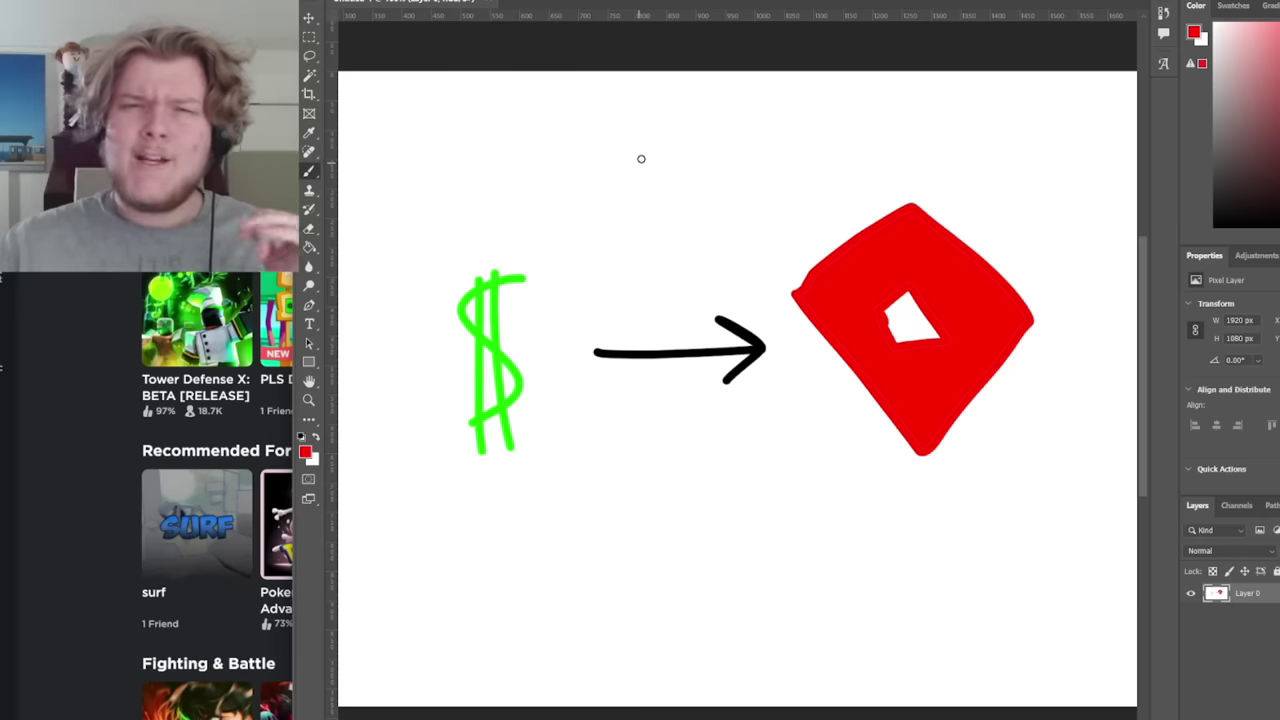
pyautogui.moveTo(620, 275); pyautogui.dragTo(708, 407)
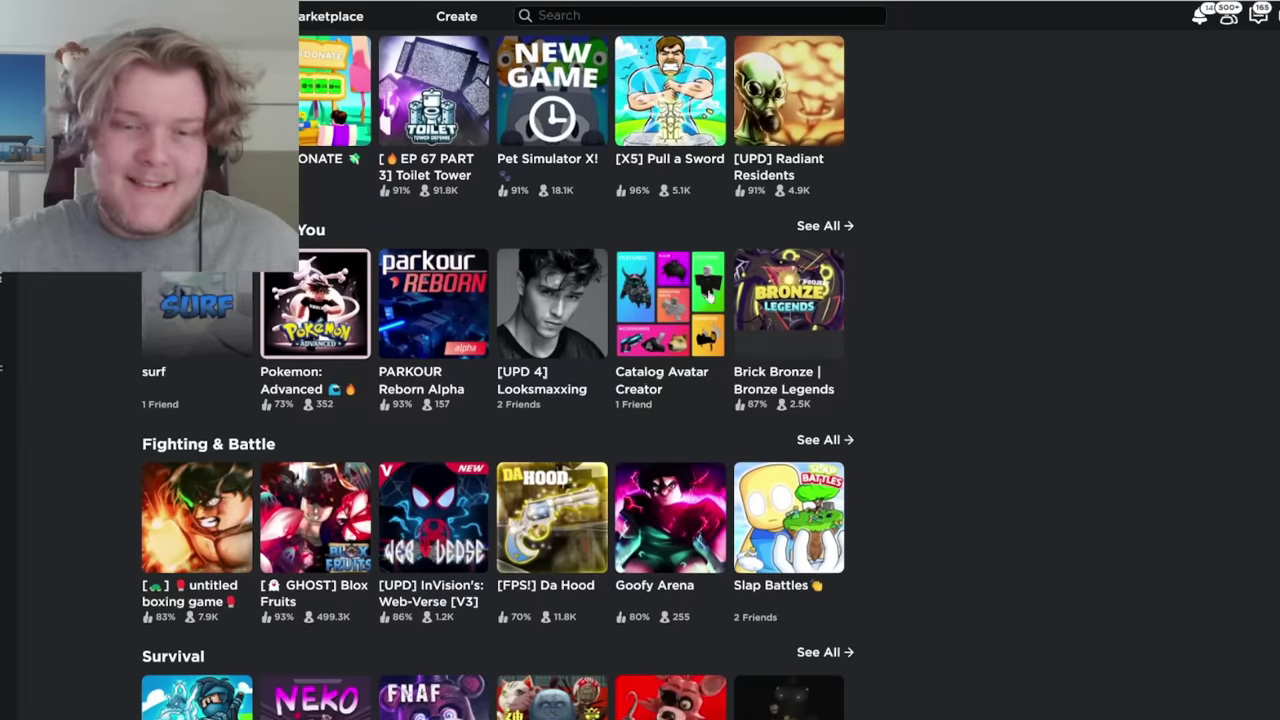
pyautogui.scroll(-1, 520, 370)
# Scroll up to the archived catalog grid of limited hats like Bull Helm and Halo Crown
pyautogui.scroll(2, 520, 370)
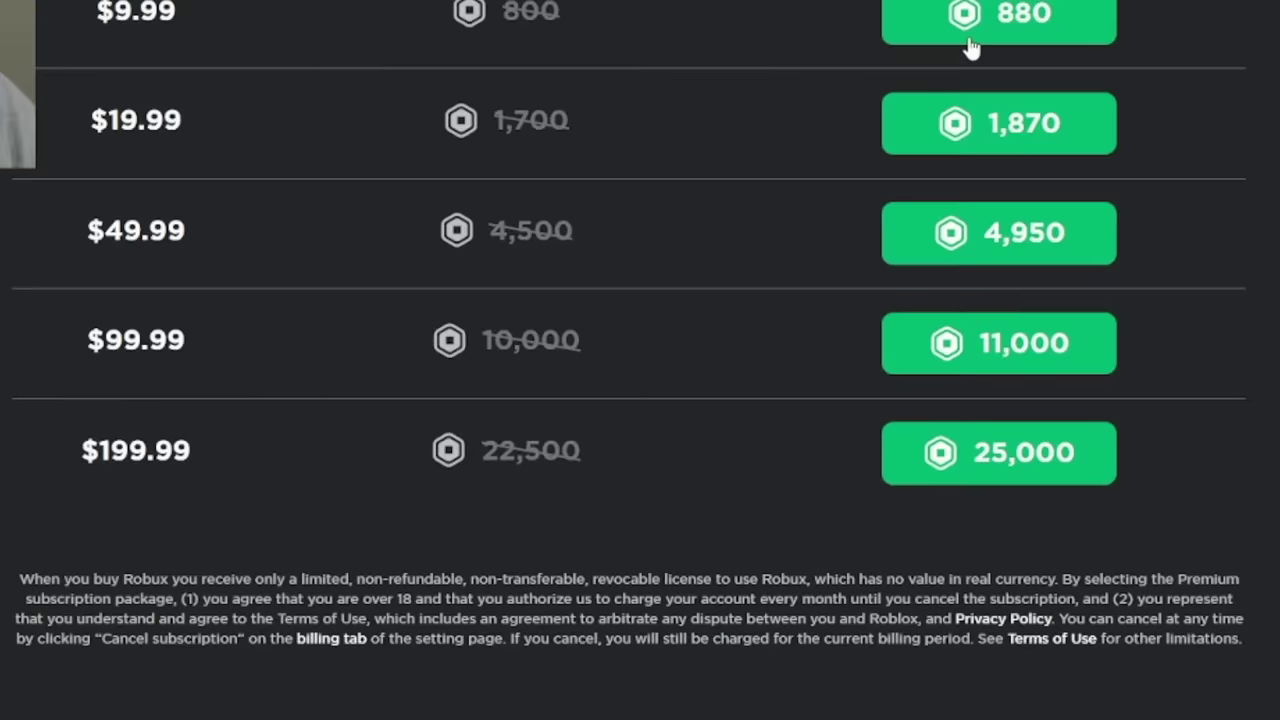
pyautogui.scroll(2, 930, 467)
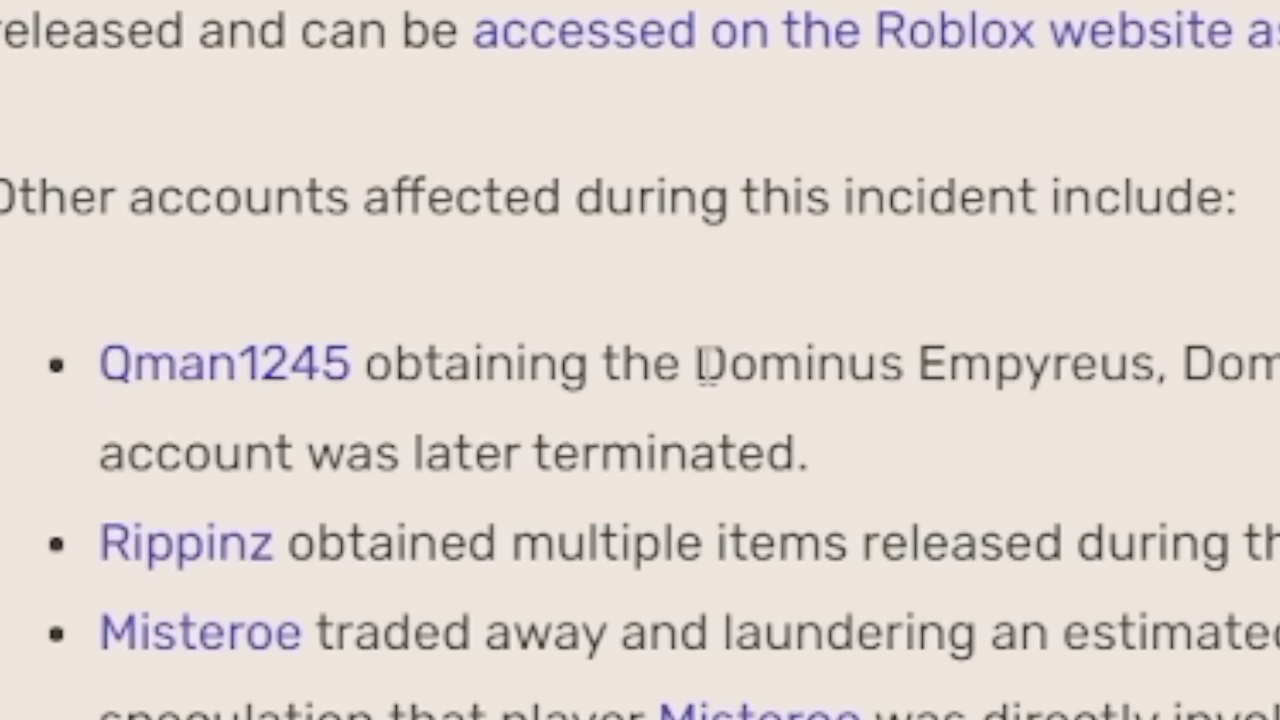
pyautogui.moveTo(706, 366); pyautogui.dragTo(1074, 386)
pyautogui.click(1157, 423)
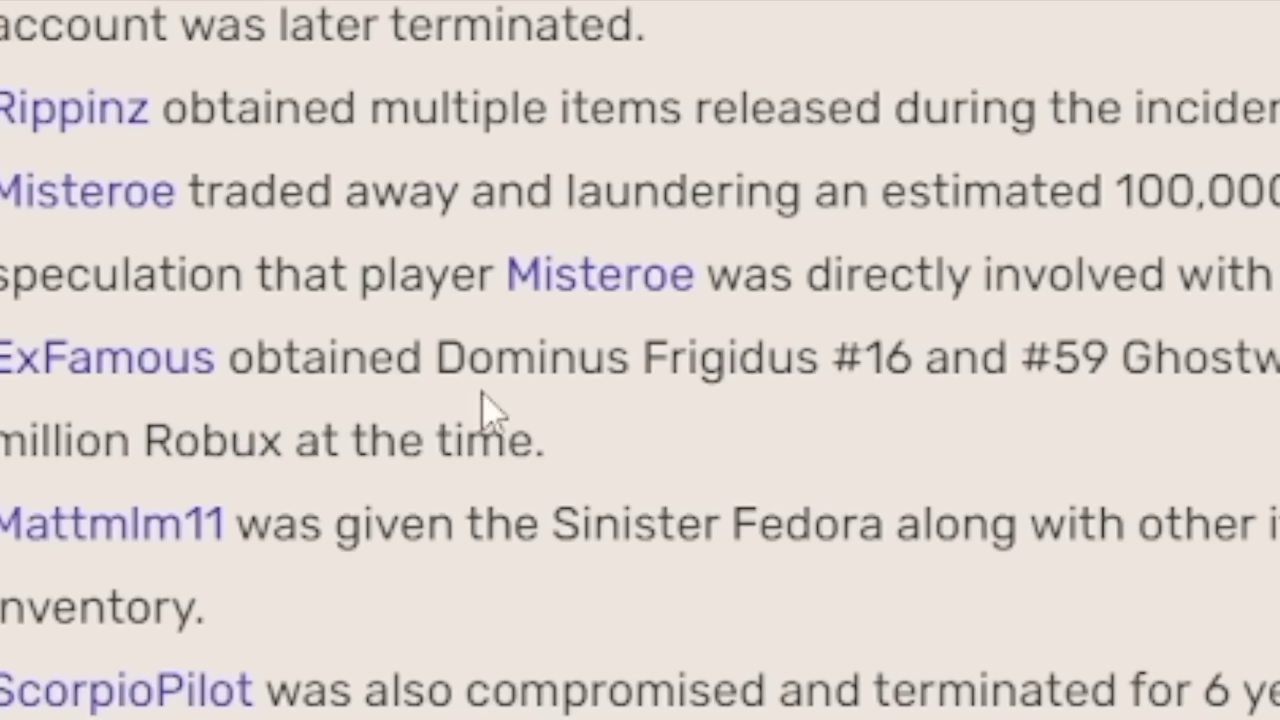
pyautogui.moveTo(486, 390); pyautogui.dragTo(886, 378)
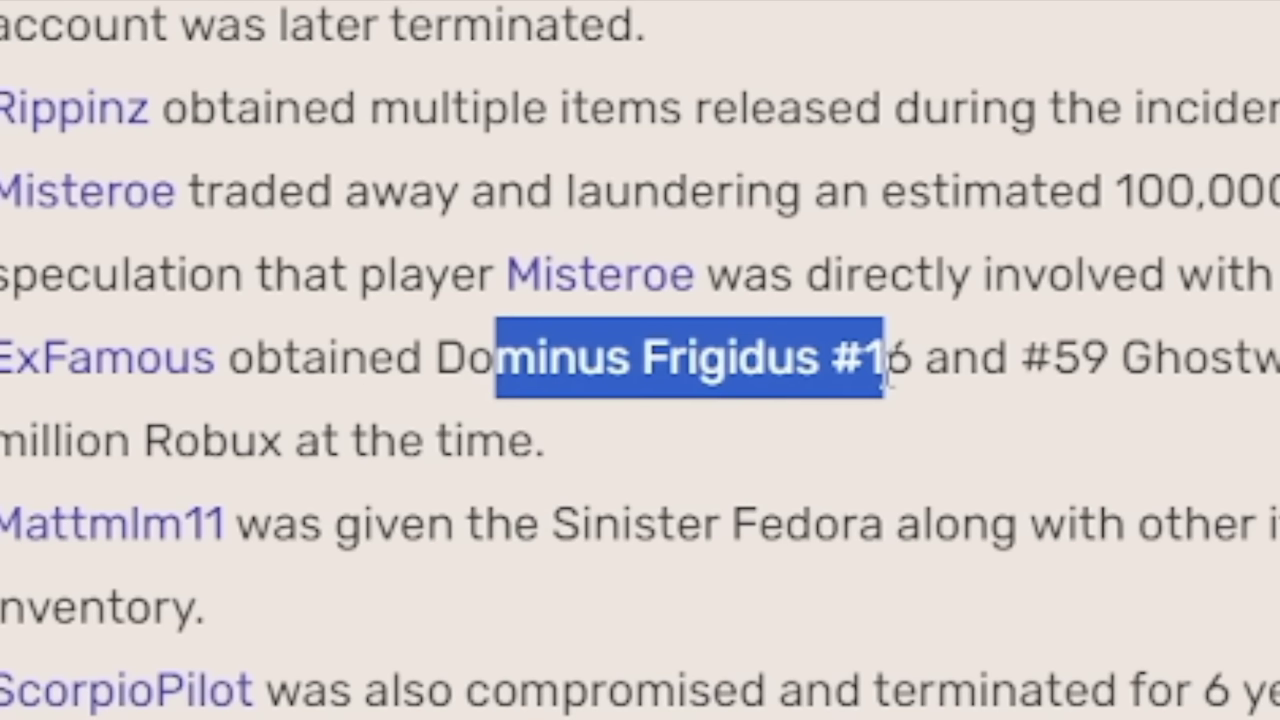
pyautogui.click(985, 372)
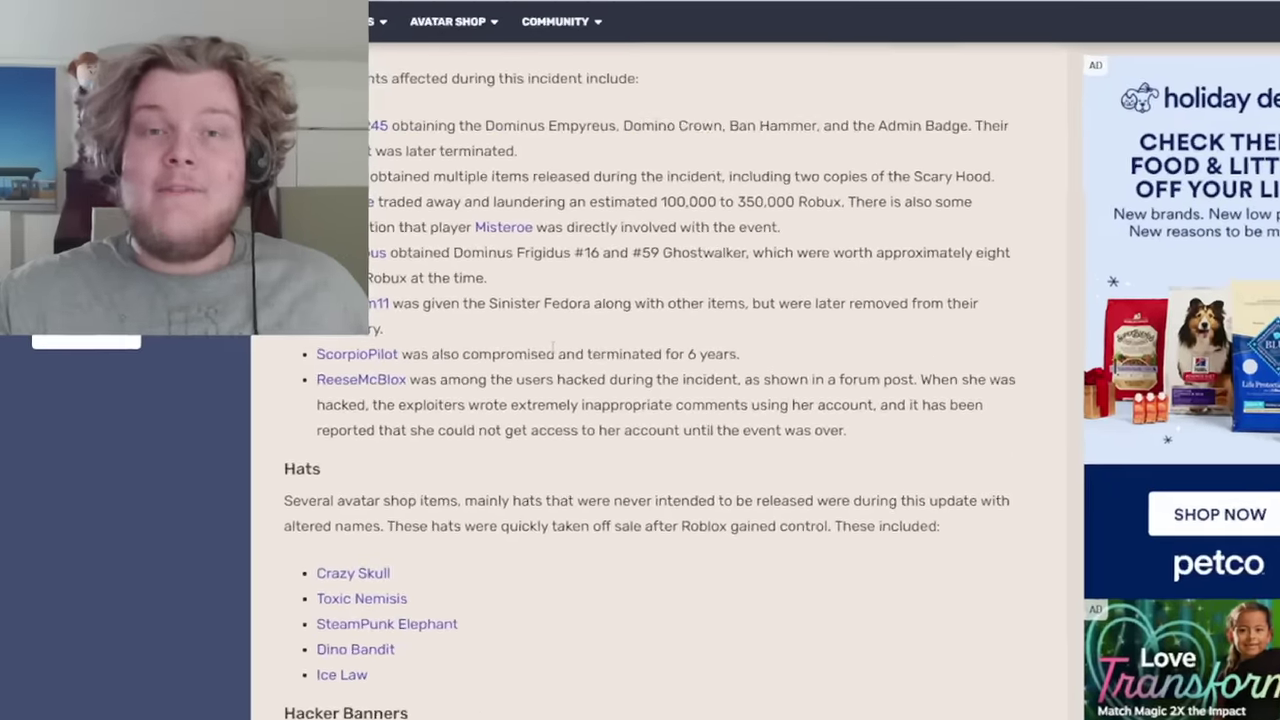
# Open the linked hai guize derp face image page and highlight its 'hai guize derp_Image' title
pyautogui.scroll(2, 745, 437)
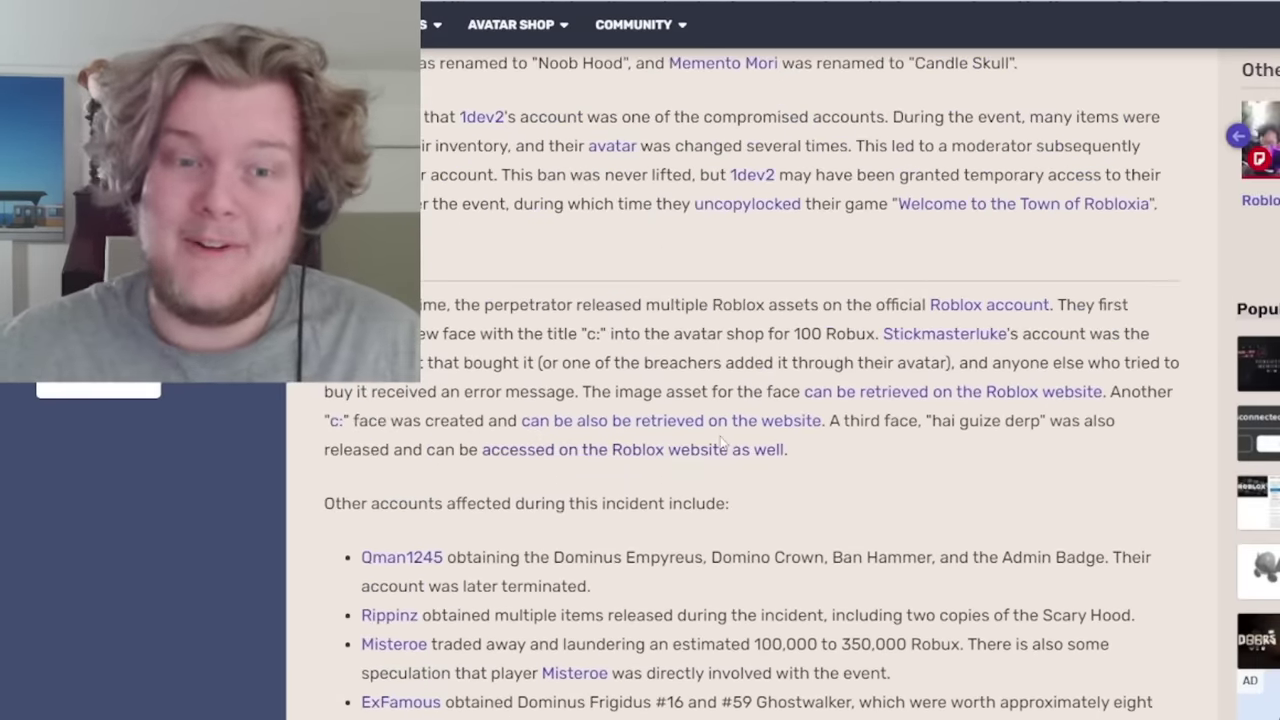
pyautogui.click(740, 449)
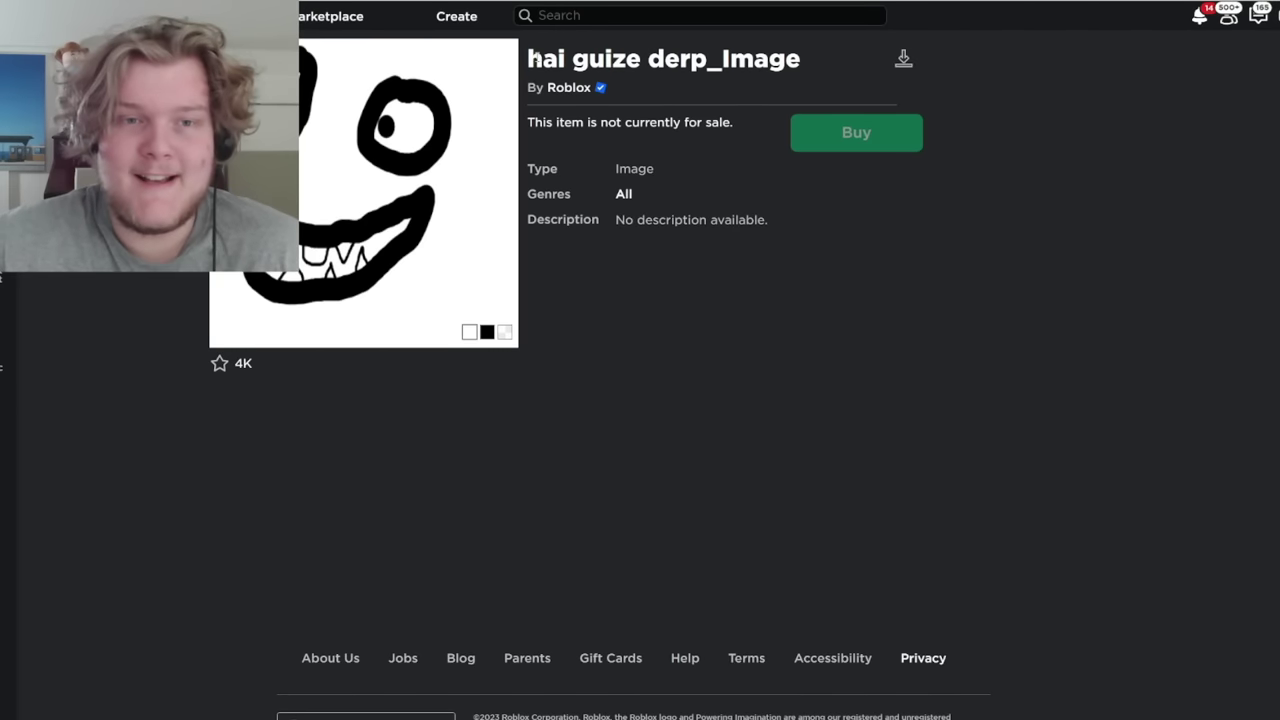
pyautogui.moveTo(528, 58); pyautogui.dragTo(598, 63)
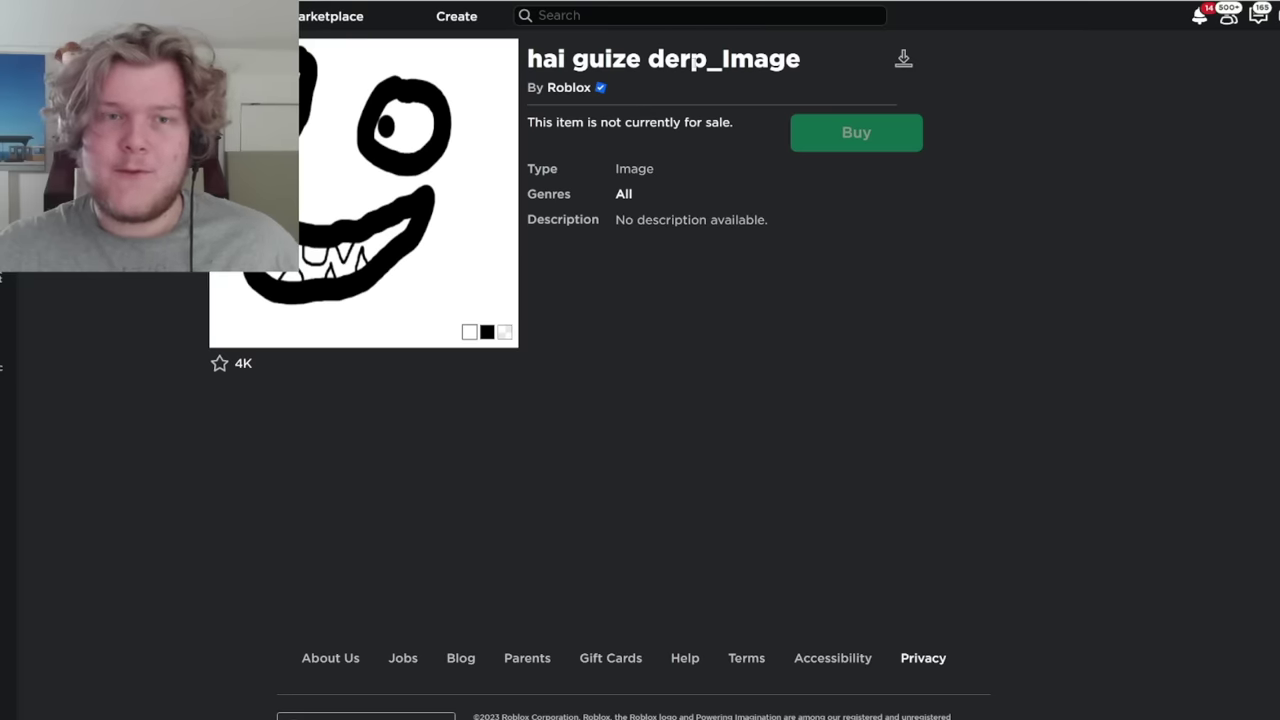
pyautogui.moveTo(550, 68); pyautogui.dragTo(765, 71)
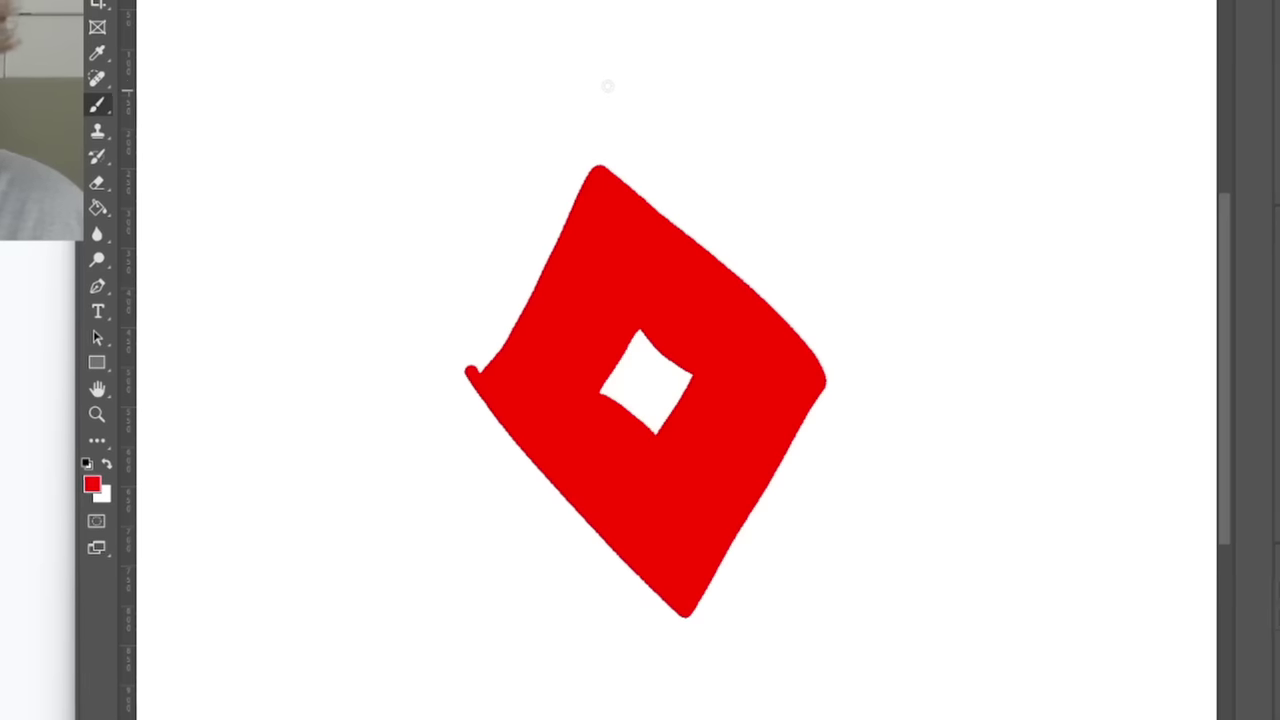
# Paint two crossing red strokes forming an X over the red diamond logo
pyautogui.moveTo(603, 74); pyautogui.dragTo(686, 166)
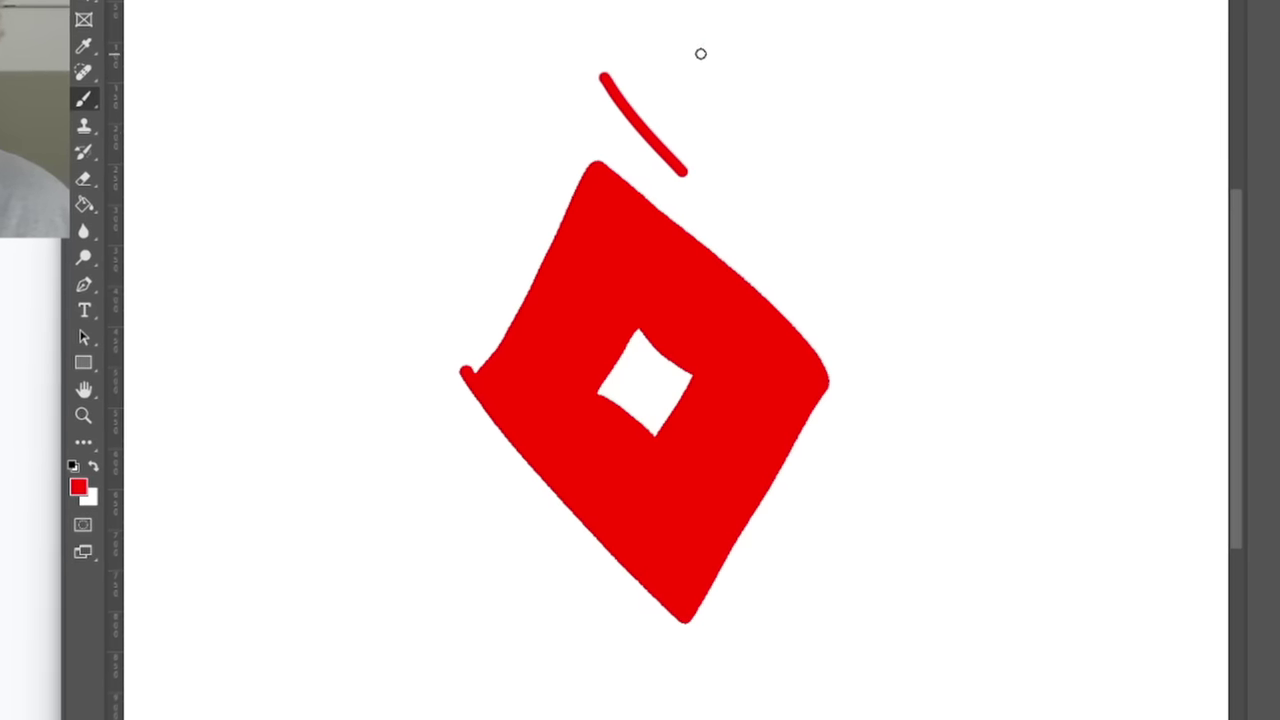
pyautogui.moveTo(703, 42); pyautogui.dragTo(575, 128)
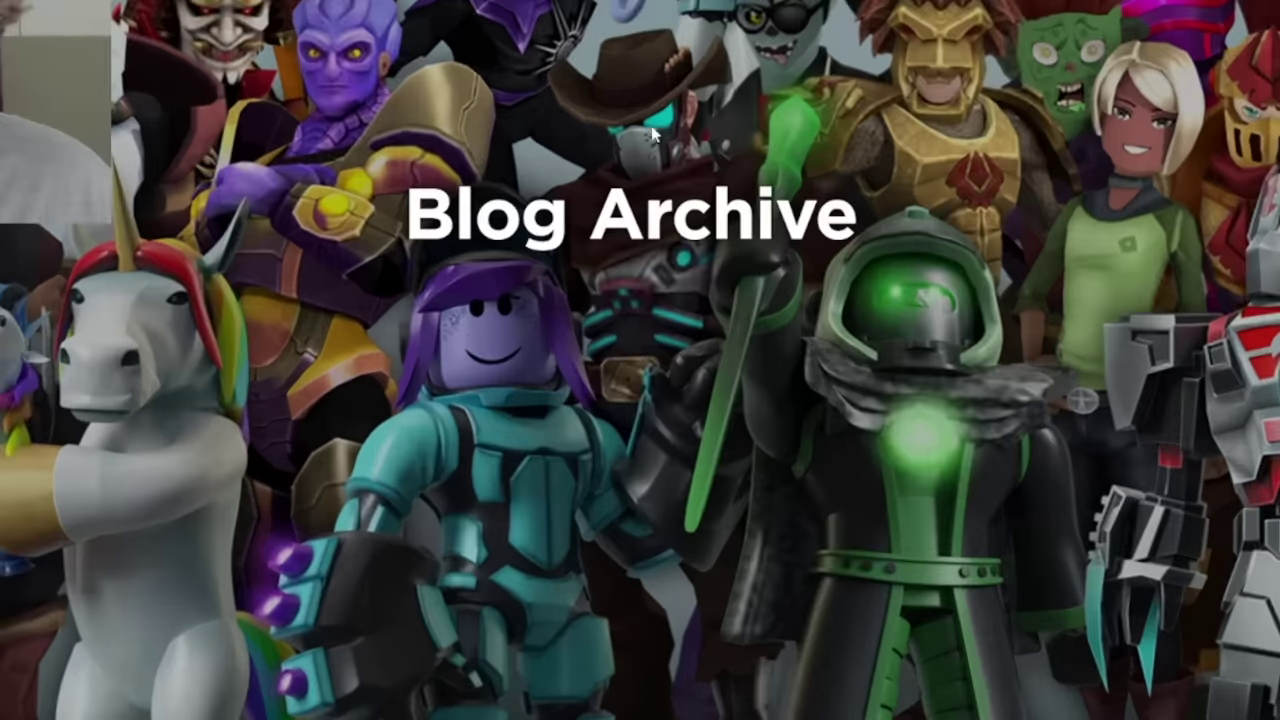
# Scroll into the article and highlight the phrase that triggered alerts, then deselect it
pyautogui.scroll(-8, 621, 252)
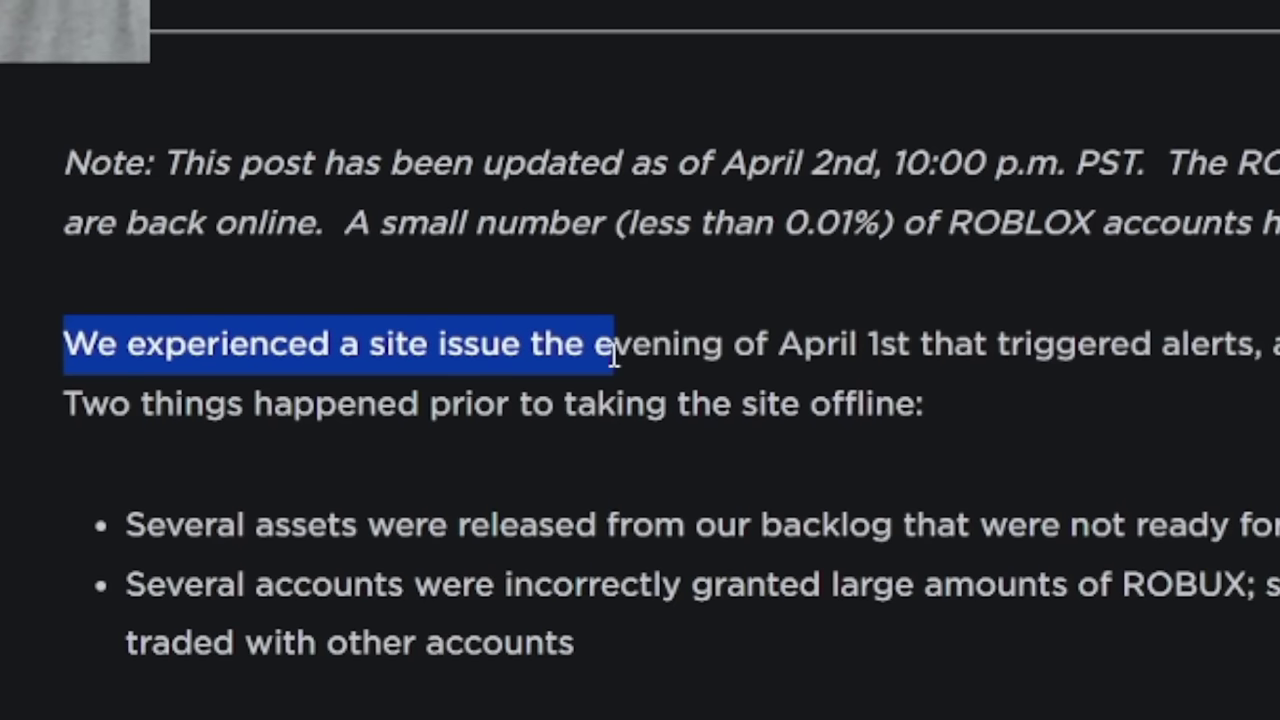
pyautogui.moveTo(921, 345); pyautogui.dragTo(1236, 345)
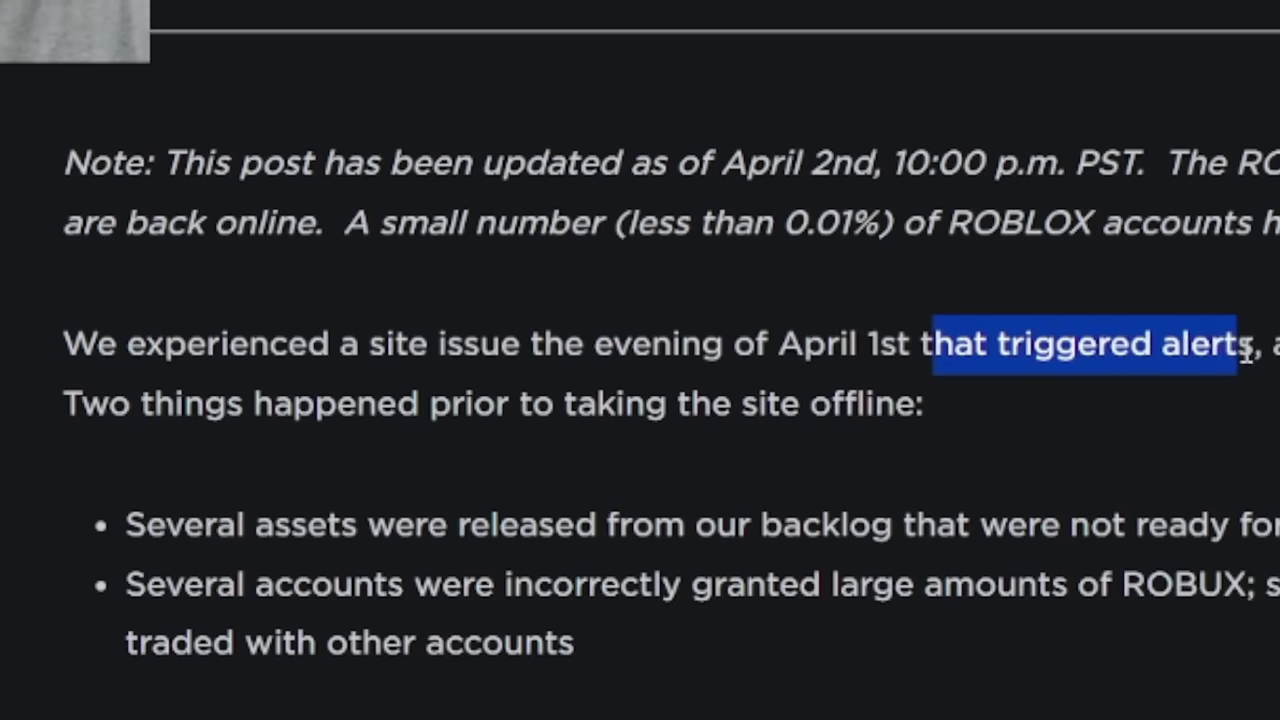
pyautogui.click(1236, 345)
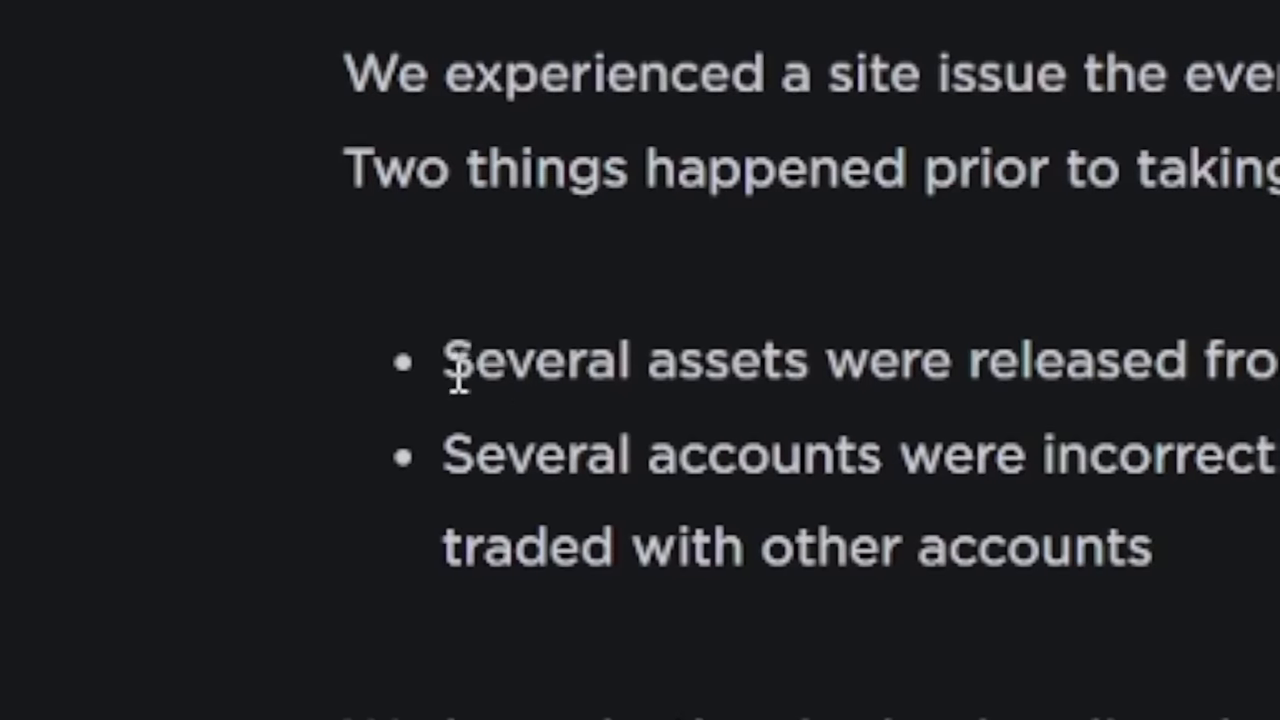
# Highlight the bullets about released assets and accounts granted ROBUX, then clear the selection
pyautogui.moveTo(292, 446); pyautogui.dragTo(452, 444)
pyautogui.moveTo(714, 352); pyautogui.dragTo(975, 362)
pyautogui.click(975, 362)
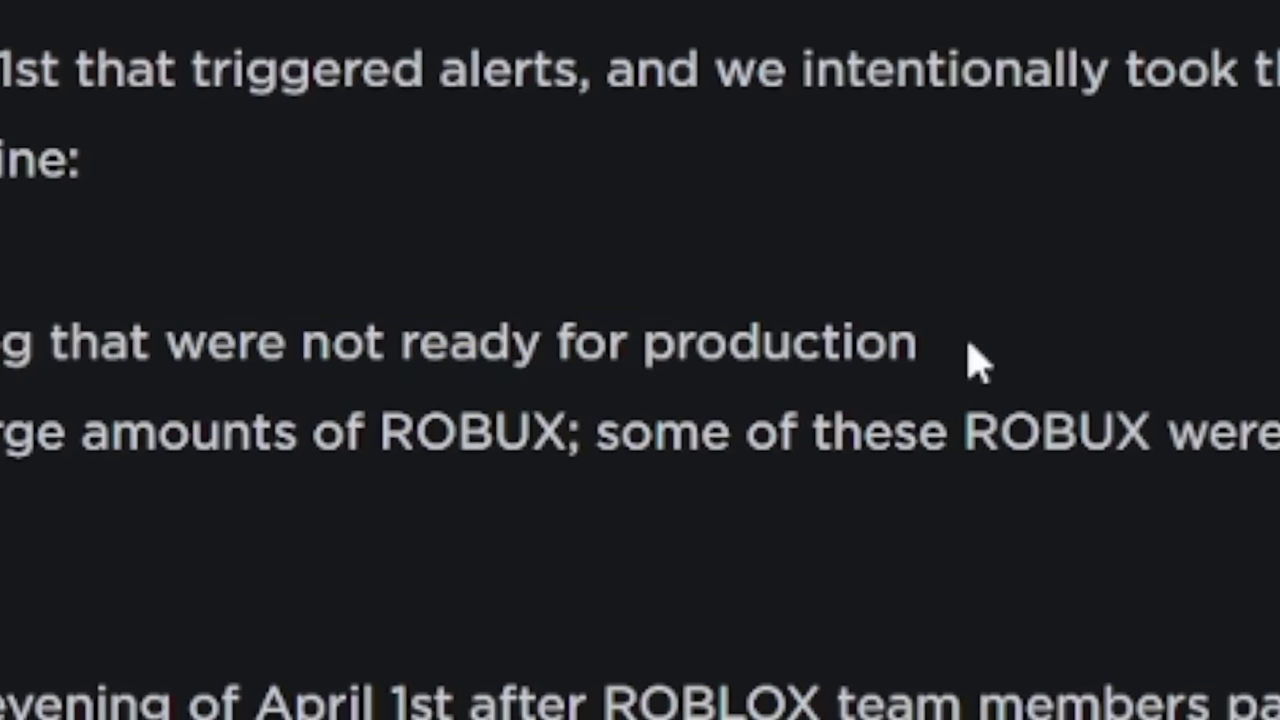
pyautogui.moveTo(449, 349); pyautogui.dragTo(1131, 340)
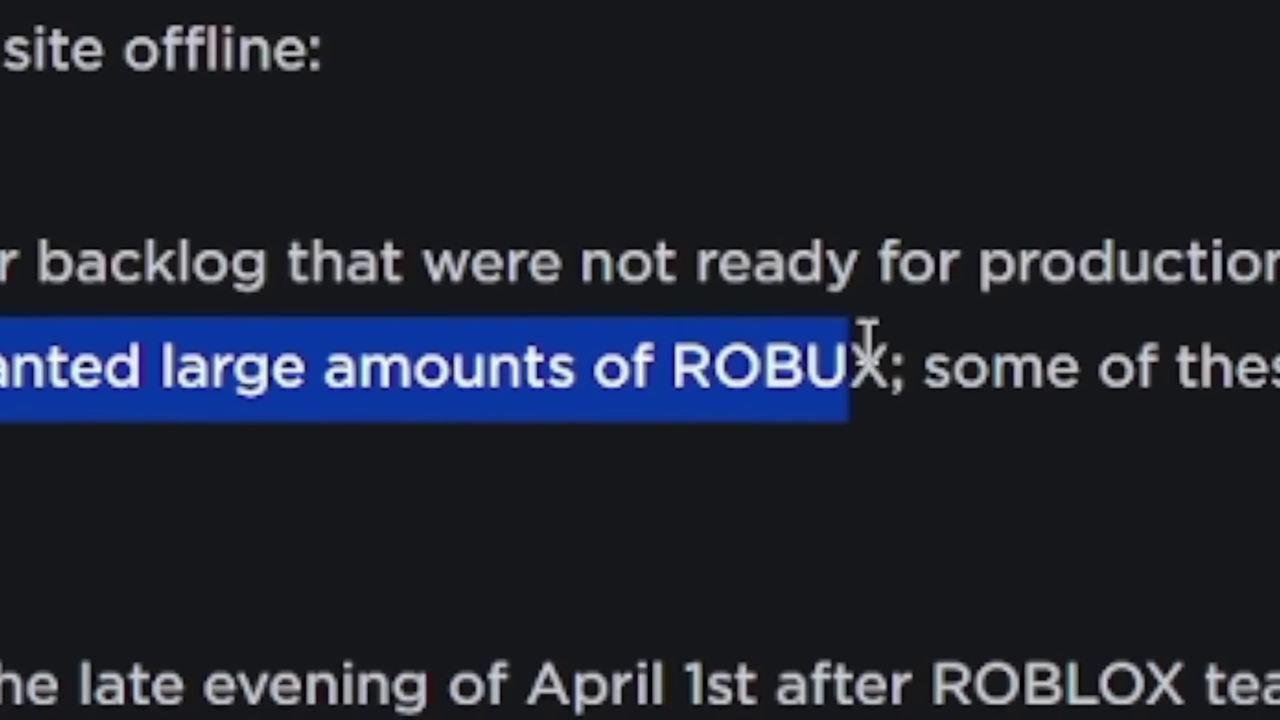
pyautogui.moveTo(511, 351); pyautogui.dragTo(1134, 350)
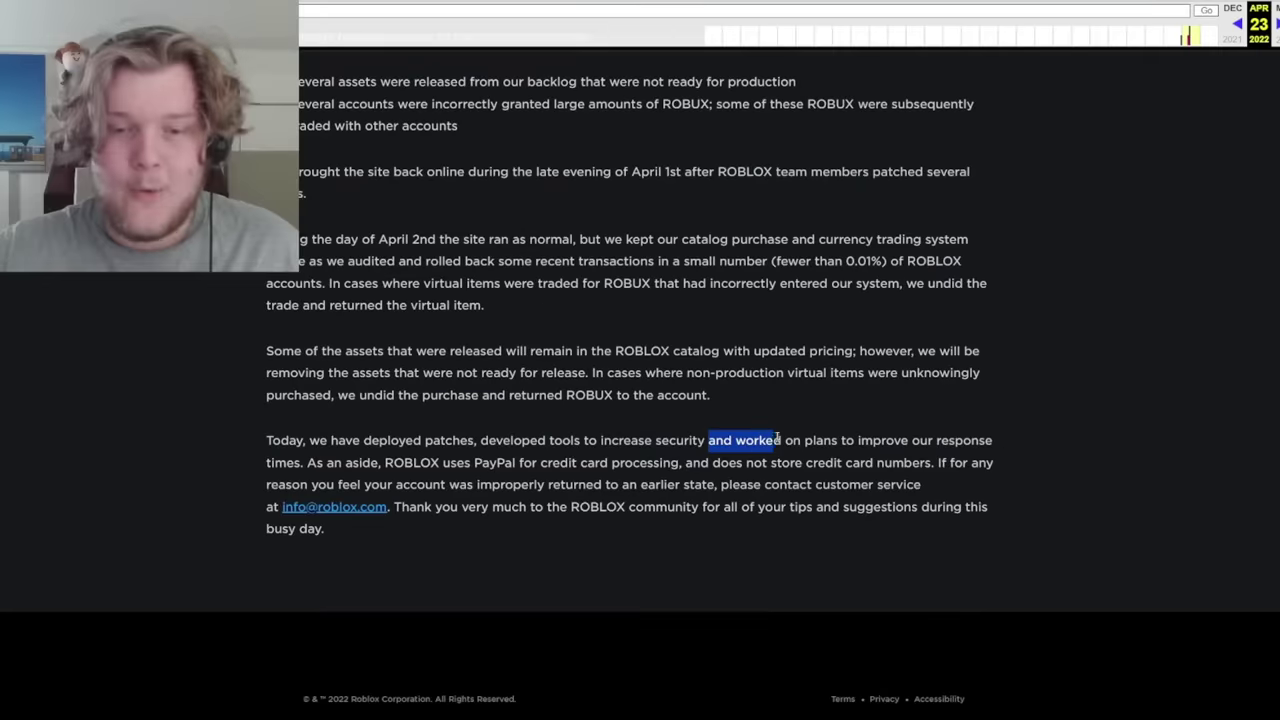
pyautogui.click(303, 463)
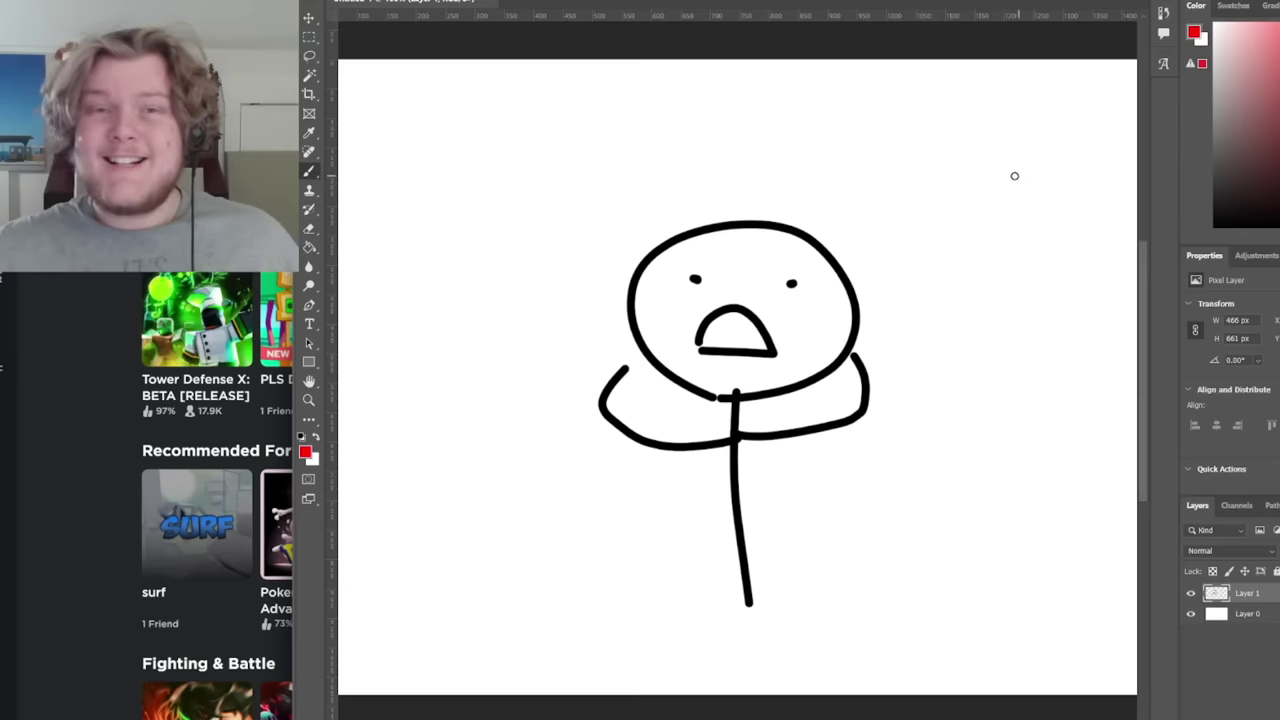
# Paint red arrows pointing at the stick figure's head and at the question-mark head
pyautogui.moveTo(1025, 169); pyautogui.dragTo(852, 257)
pyautogui.moveTo(848, 218); pyautogui.dragTo(895, 253)
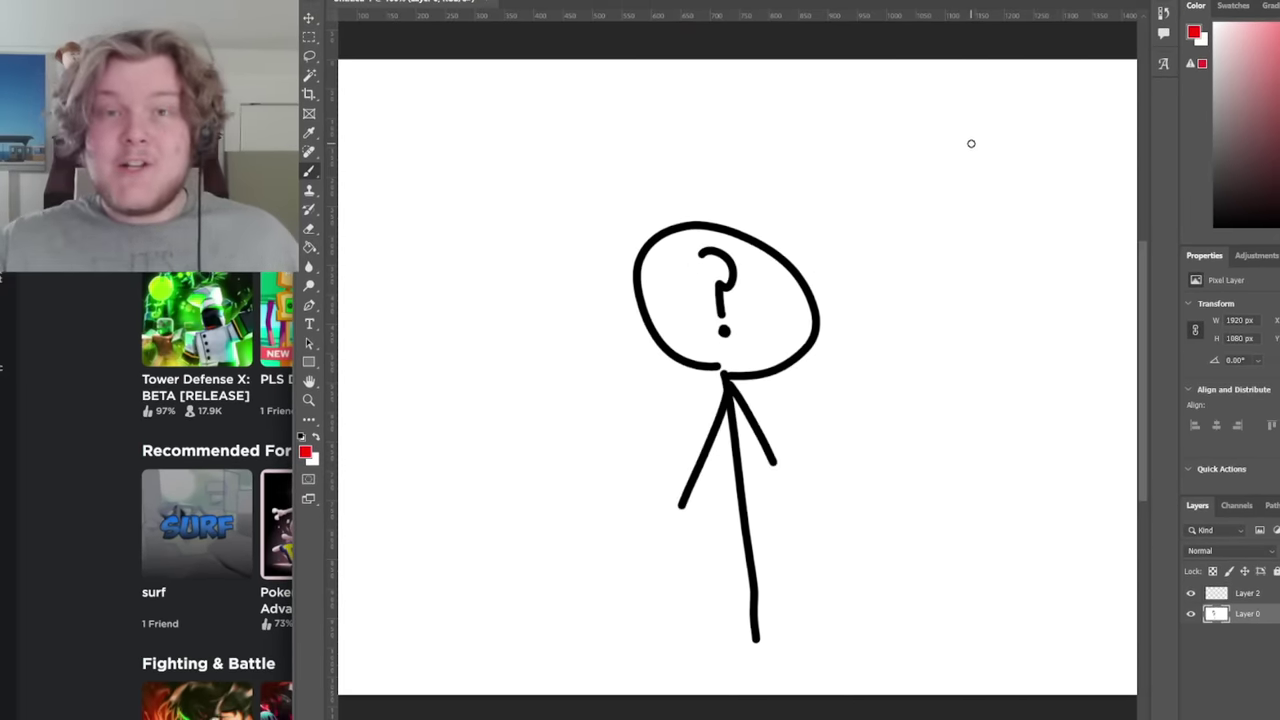
pyautogui.moveTo(972, 152); pyautogui.dragTo(830, 229)
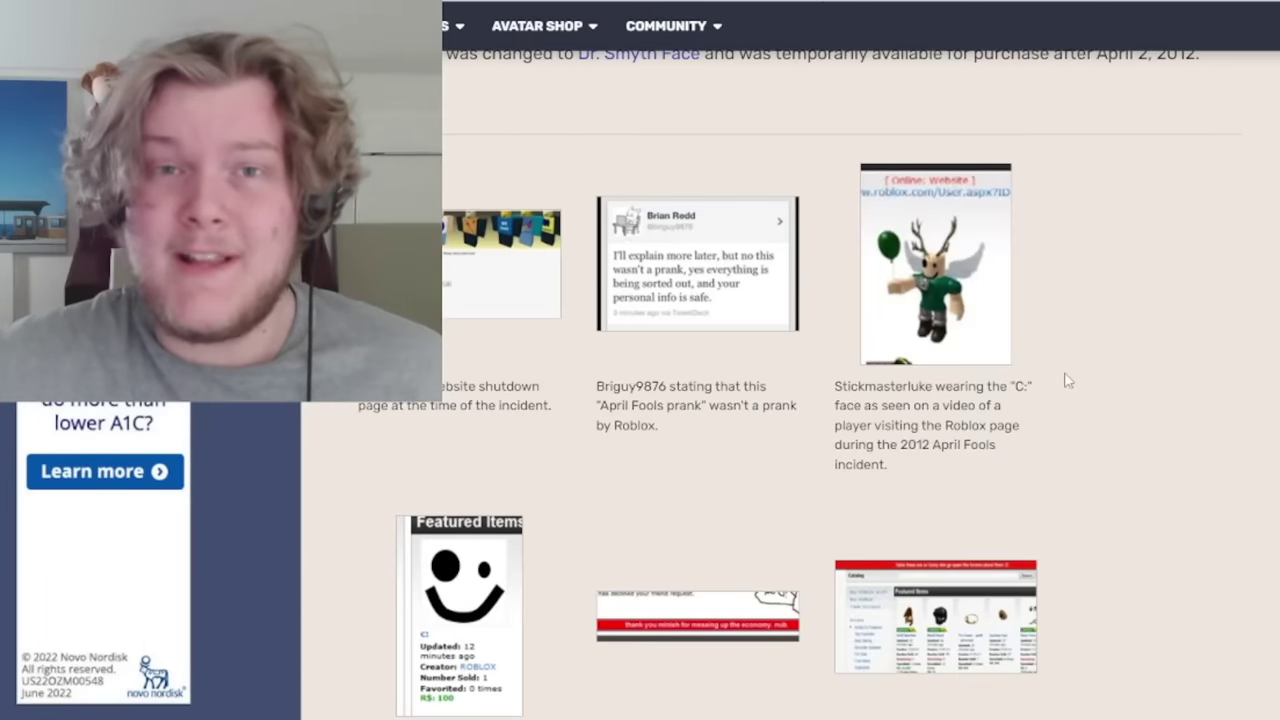
pyautogui.scroll(1, 425, 300)
pyautogui.scroll(-4, 425, 300)
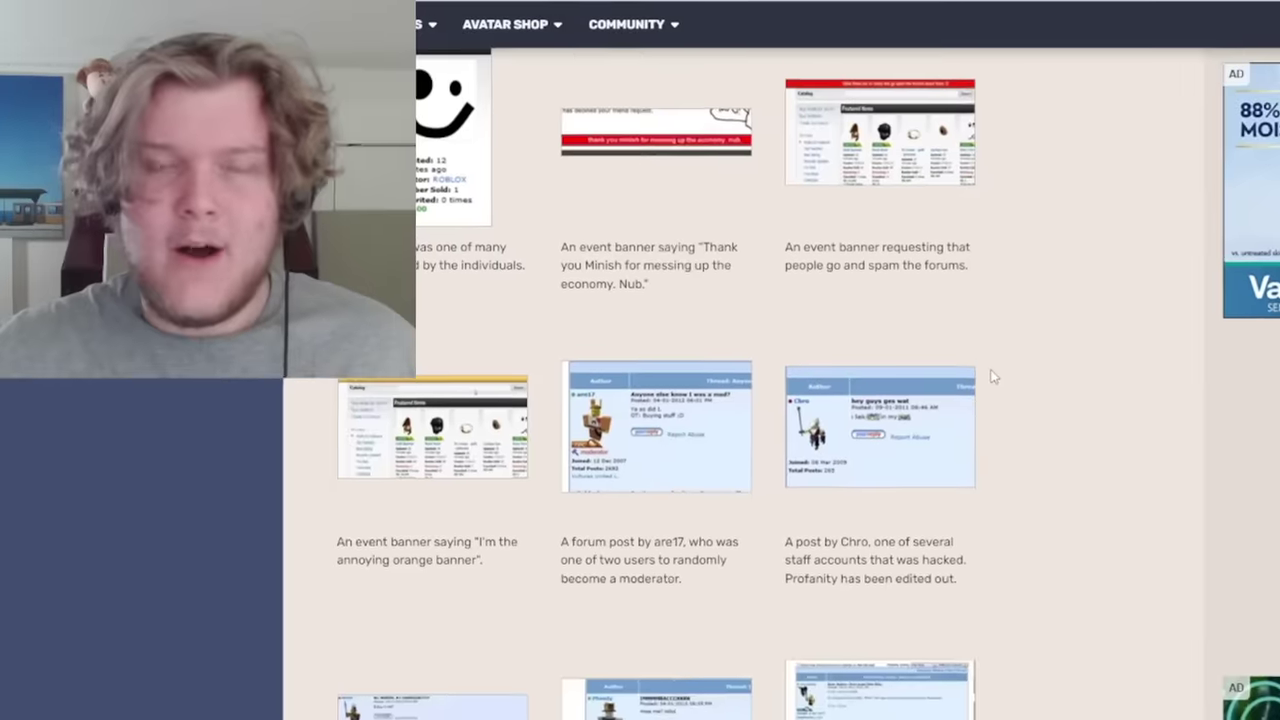
pyautogui.scroll(2, 716, 278)
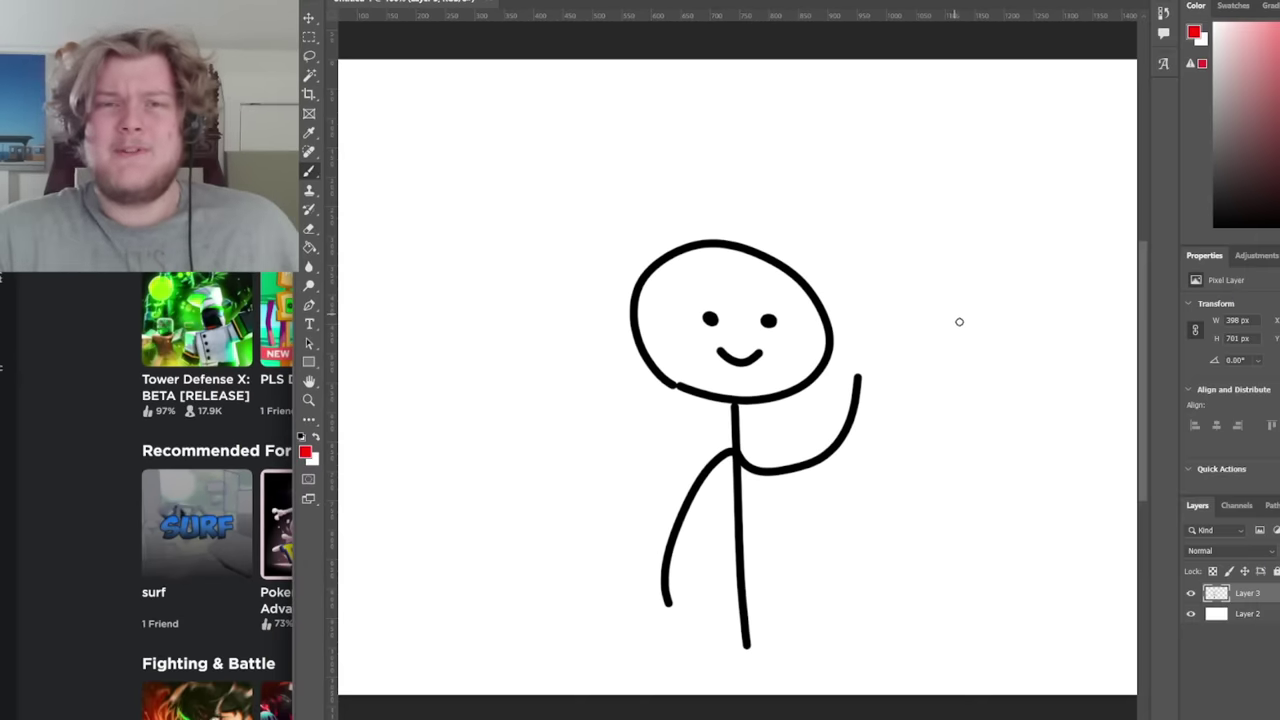
# Paint a curved red arrow up to the figure's head and another pointing at the salt shaker
pyautogui.moveTo(949, 471); pyautogui.dragTo(879, 342)
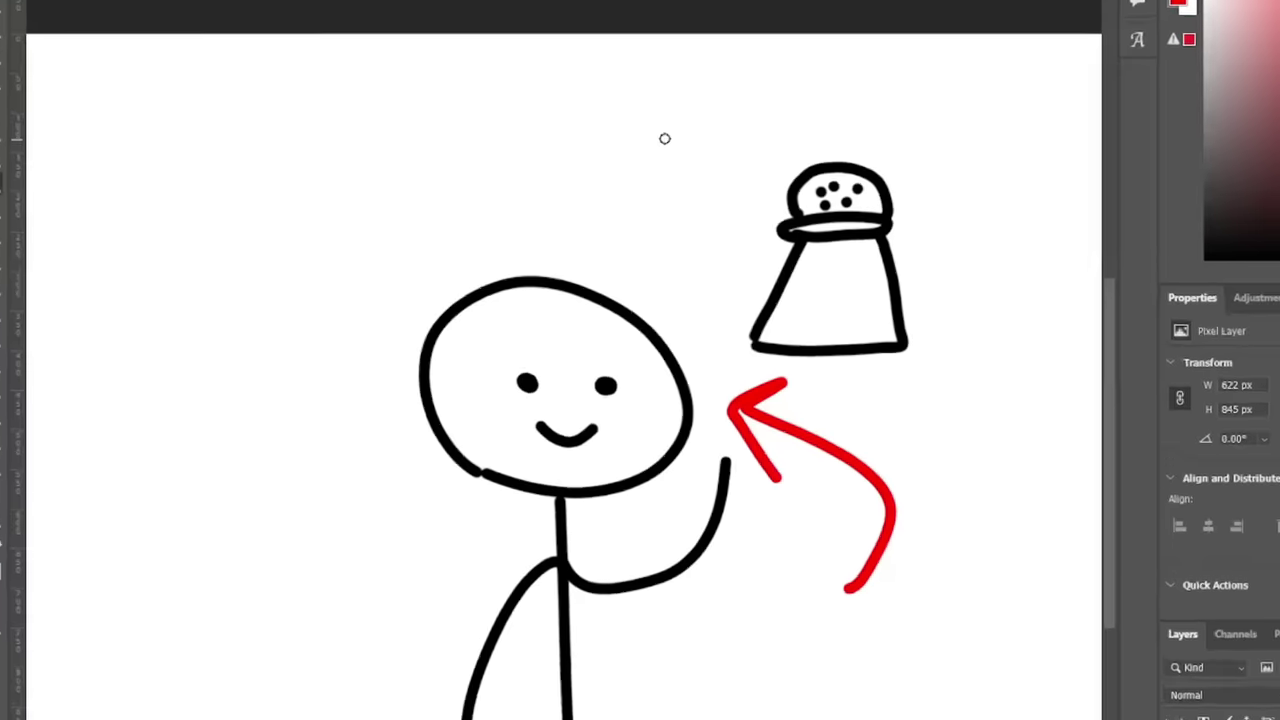
pyautogui.moveTo(807, 137); pyautogui.dragTo(889, 184)
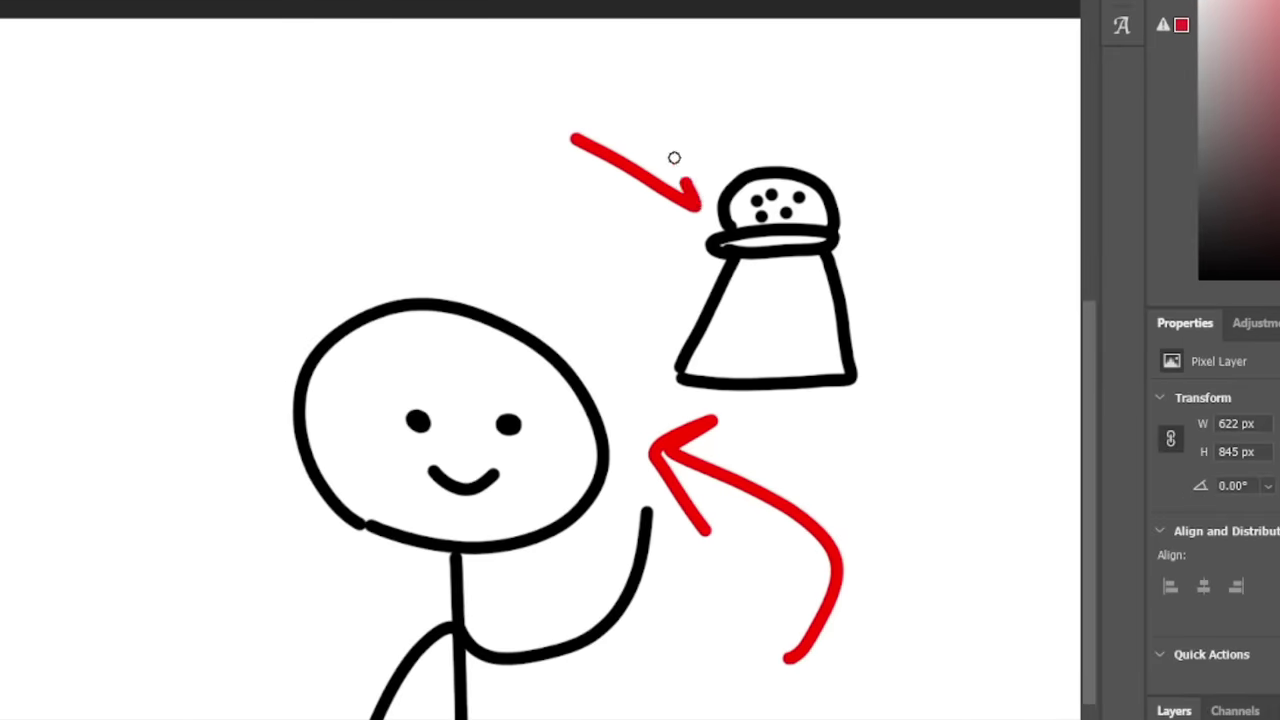